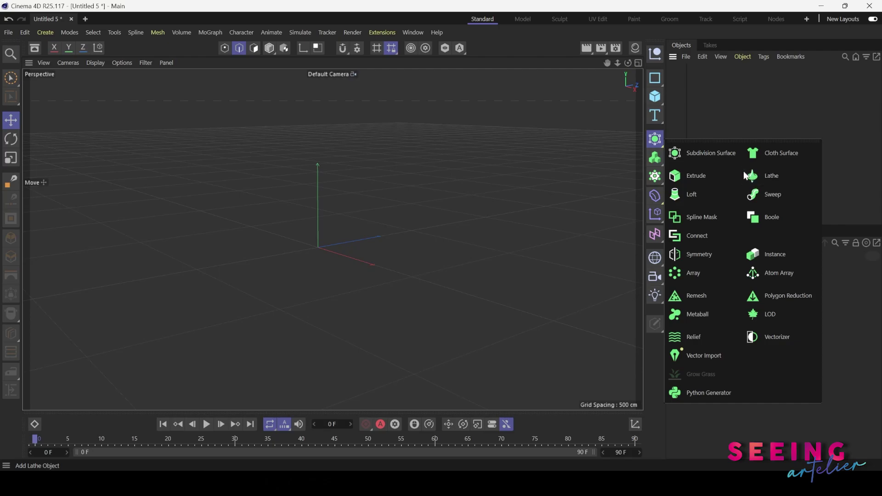
# Step: Add a Lathe generator and an Arc spline, and make the arc a child of the lathe
pyautogui.click(769, 177)
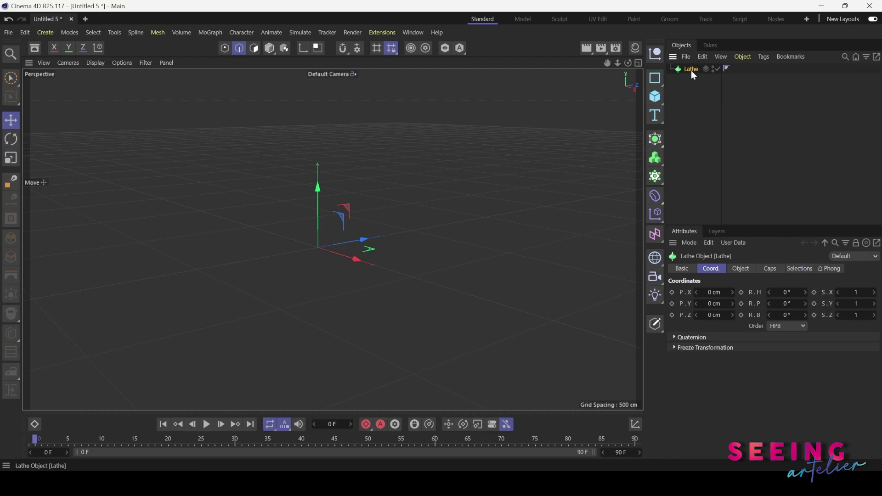
pyautogui.click(660, 81)
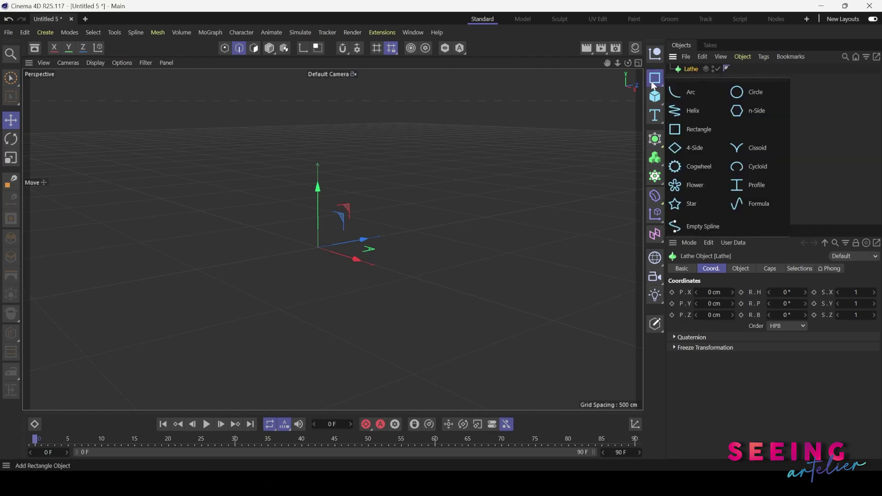
pyautogui.click(688, 98)
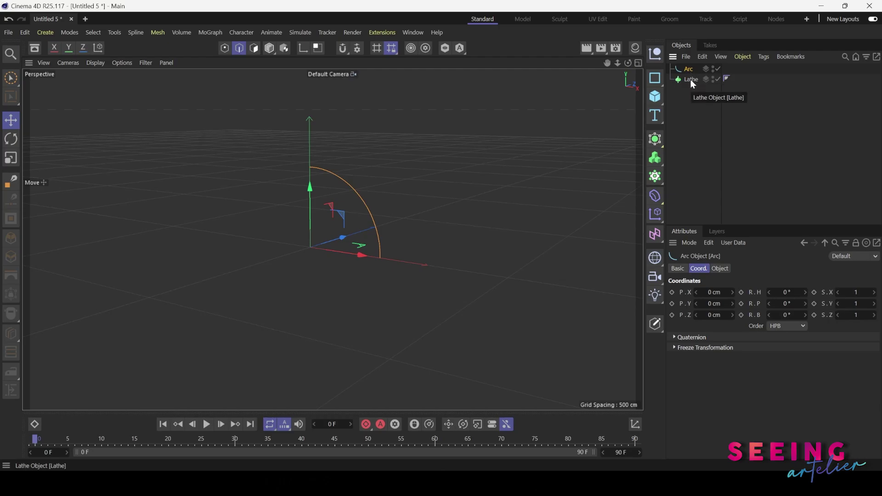
pyautogui.moveTo(689, 72); pyautogui.dragTo(688, 79)
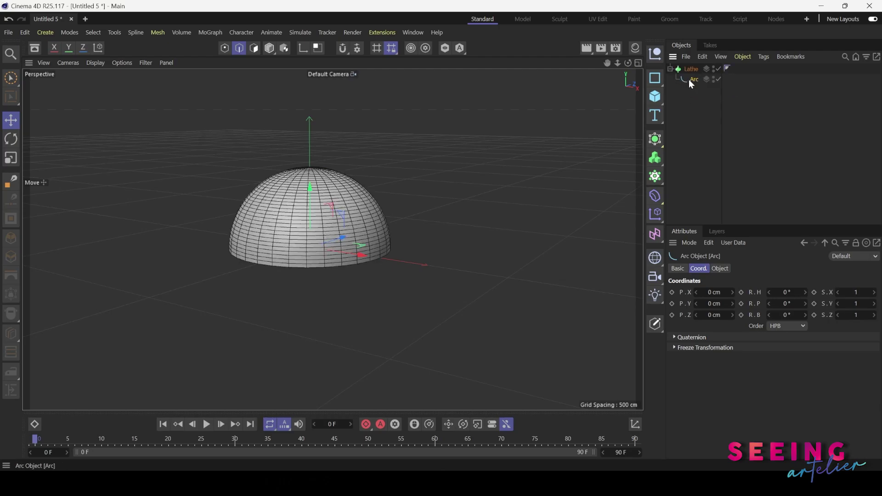
# Step: Move the arc about 187 cm along X away from the lathe's axis
pyautogui.keyDown('alt'); pyautogui.moveTo(227, 206); pyautogui.dragTo(399, 238); pyautogui.keyUp('alt')
pyautogui.keyDown('alt'); pyautogui.moveTo(317, 190); pyautogui.dragTo(311, 326); pyautogui.keyUp('alt')
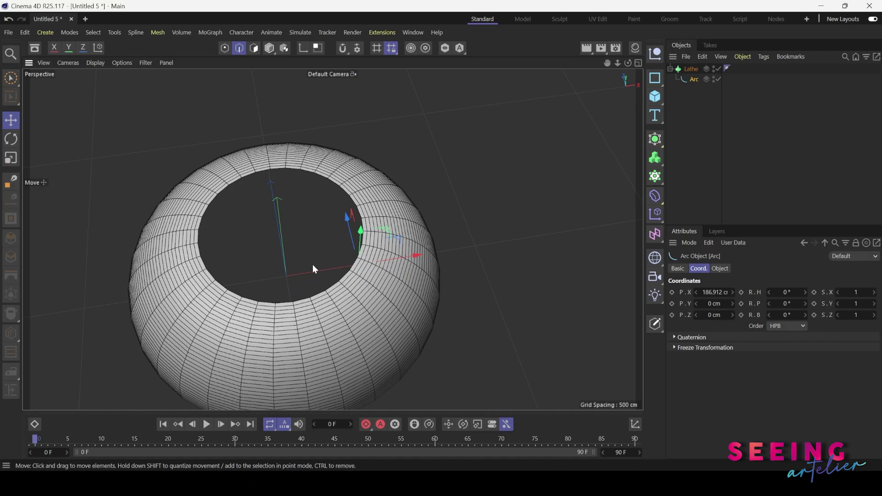
pyautogui.keyDown('alt'); pyautogui.moveTo(259, 272); pyautogui.dragTo(234, 252); pyautogui.keyUp('alt')
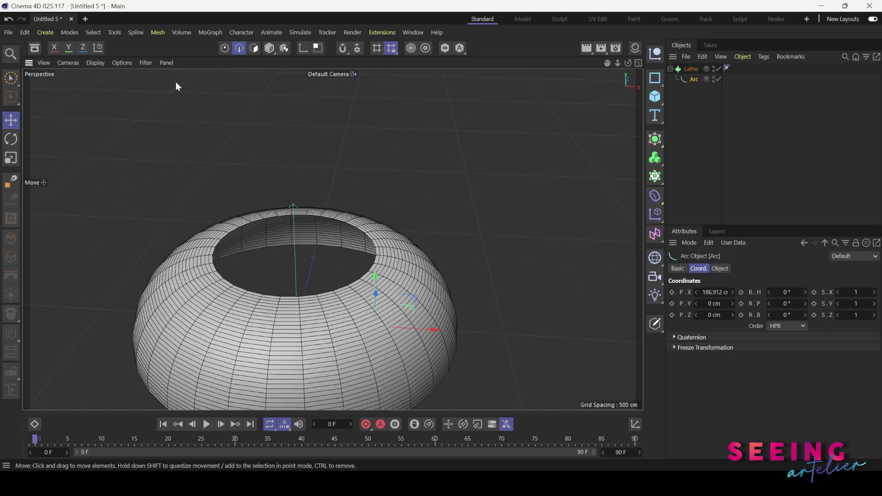
# Step: Show all four views and turn the lathe off and on to compare the arc profile with the revolved surface
pyautogui.click(166, 63)
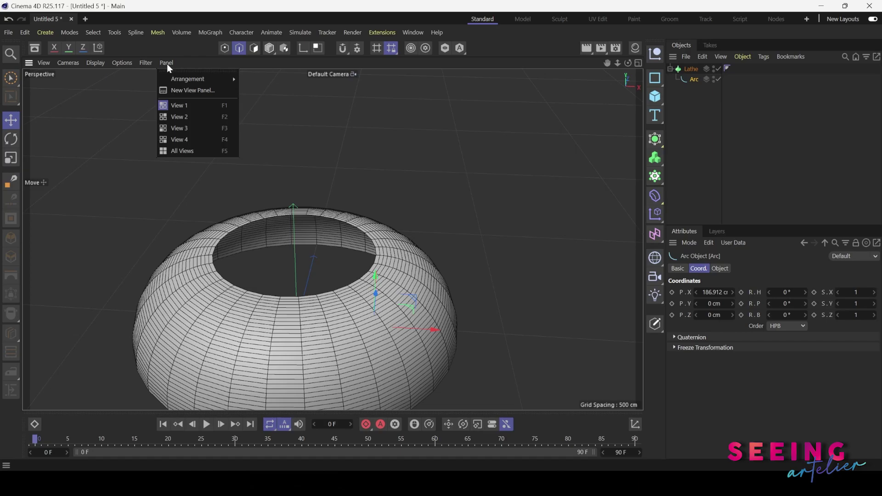
pyautogui.click(182, 151)
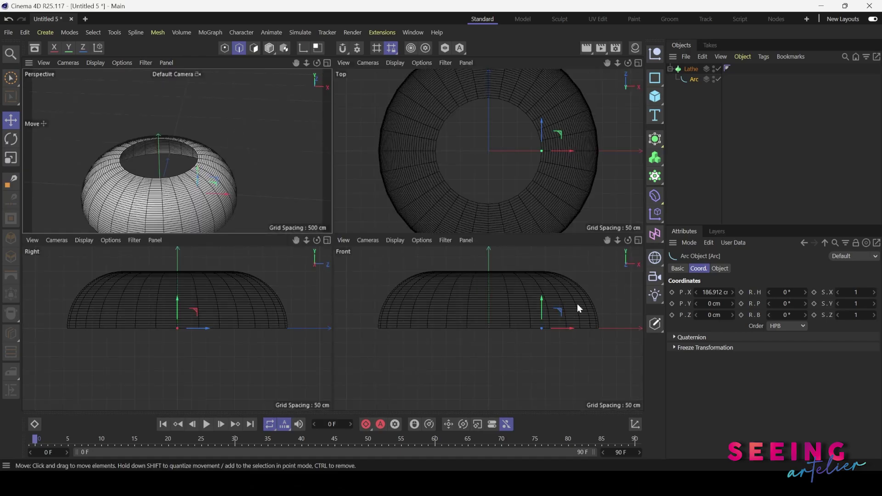
pyautogui.click(719, 68)
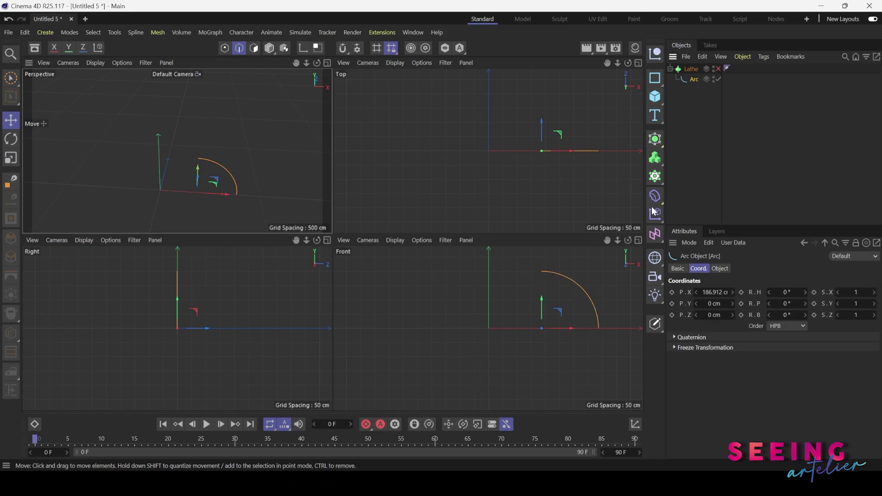
pyautogui.click(719, 68)
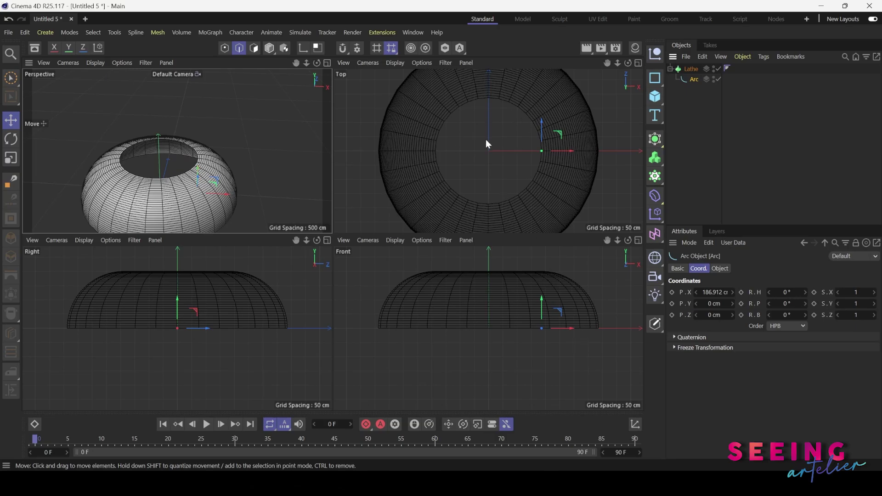
# Step: Reduce the lathe's rotation angle to about 274° so the revolved surface is partly open
pyautogui.click(691, 70)
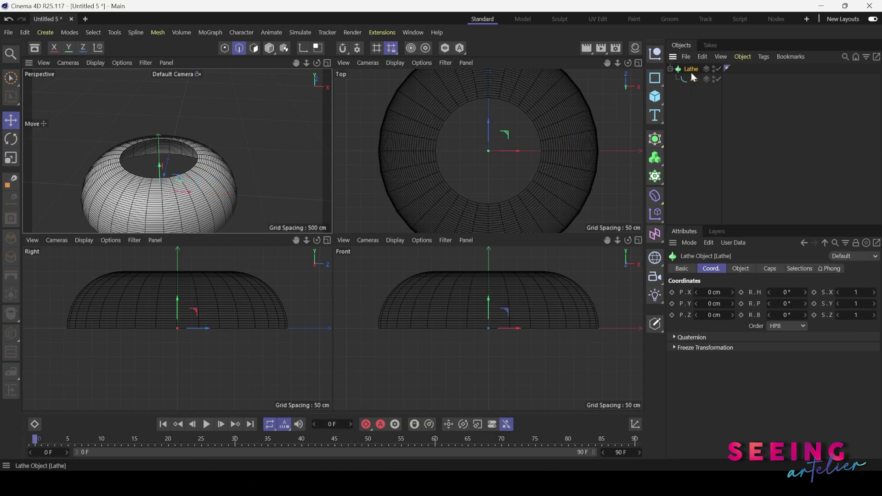
pyautogui.click(750, 270)
pyautogui.click(768, 269)
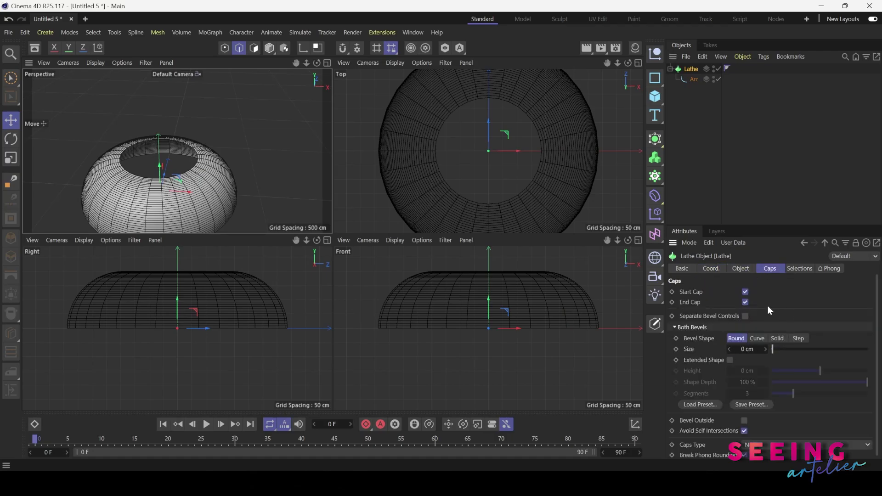
pyautogui.click(739, 269)
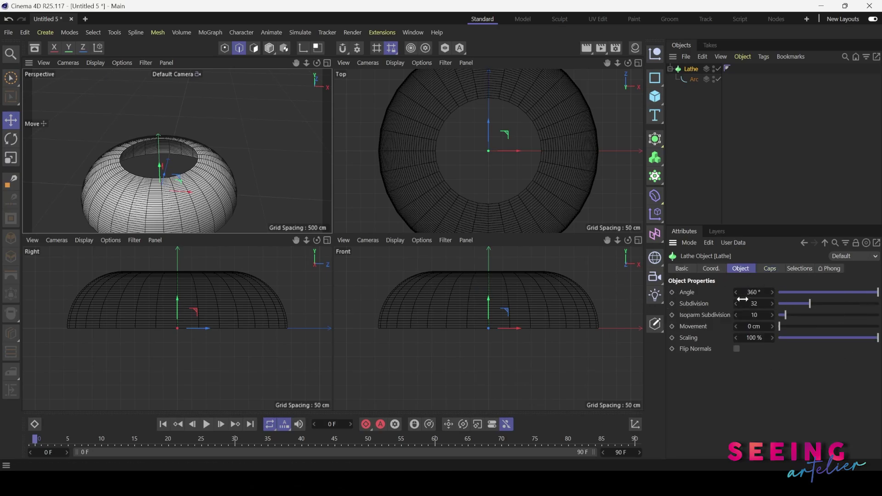
pyautogui.moveTo(849, 292)
pyautogui.mouseDown()
pyautogui.moveTo(817, 297)
pyautogui.moveTo(866, 296)
pyautogui.moveTo(845, 305)
pyautogui.mouseUp()
pyautogui.moveTo(179, 168)
pyautogui.keyDown('alt'); pyautogui.mouseDown()
pyautogui.moveTo(199, 134)
pyautogui.moveTo(171, 157)
pyautogui.mouseUp(); pyautogui.keyUp('alt')
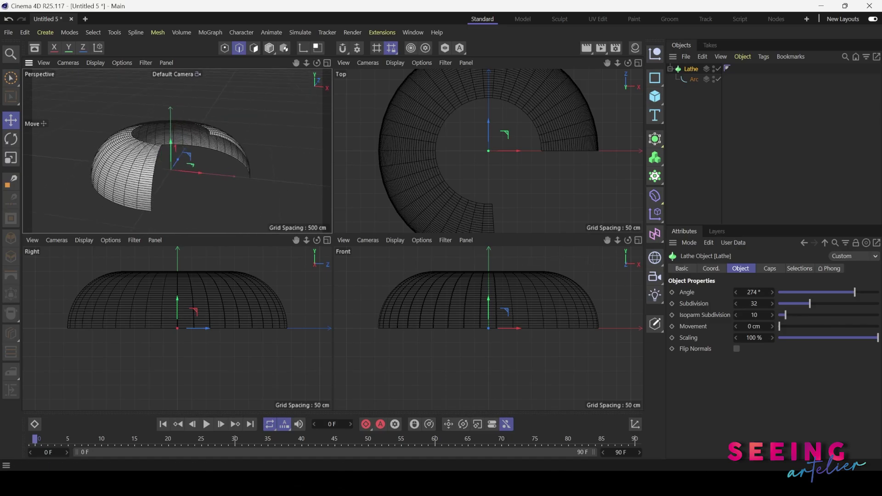
pyautogui.moveTo(855, 293); pyautogui.dragTo(836, 294)
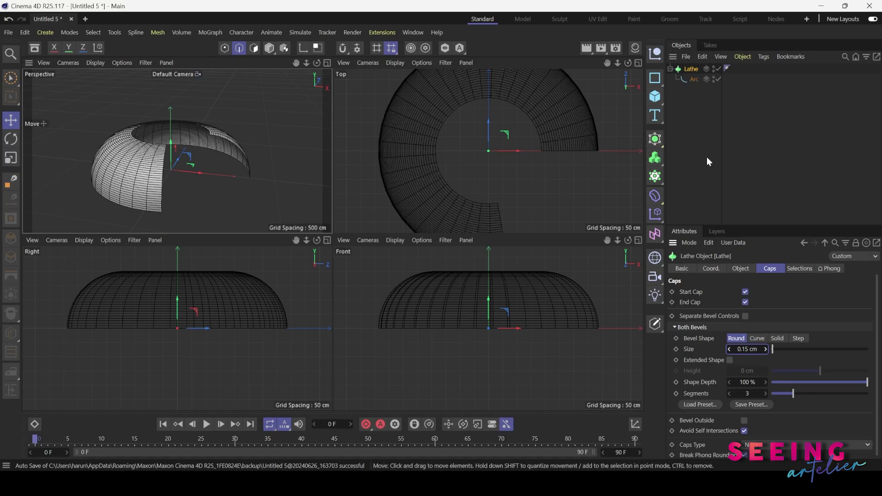
# Step: Delete the arc and draw an open five-point Bezier vase profile with the Spline Pen in the front view, ending near the vertical axis
pyautogui.click(694, 79)
pyautogui.press('Delete')
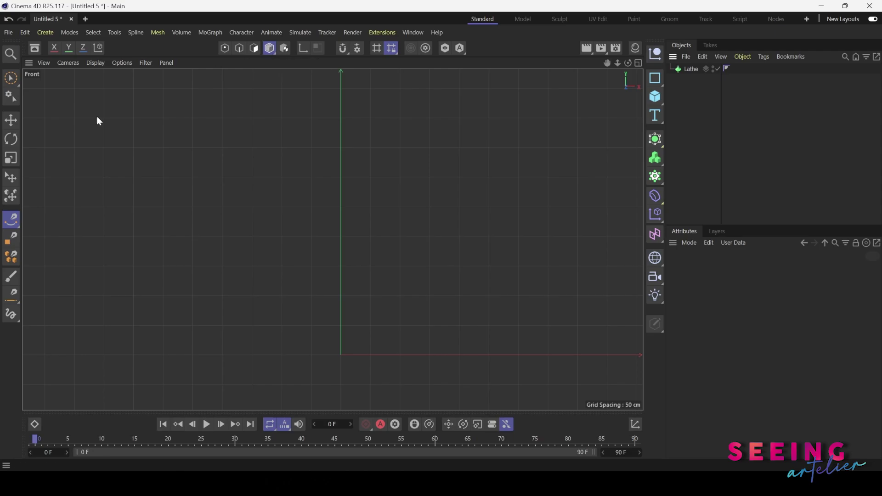
pyautogui.click(14, 224)
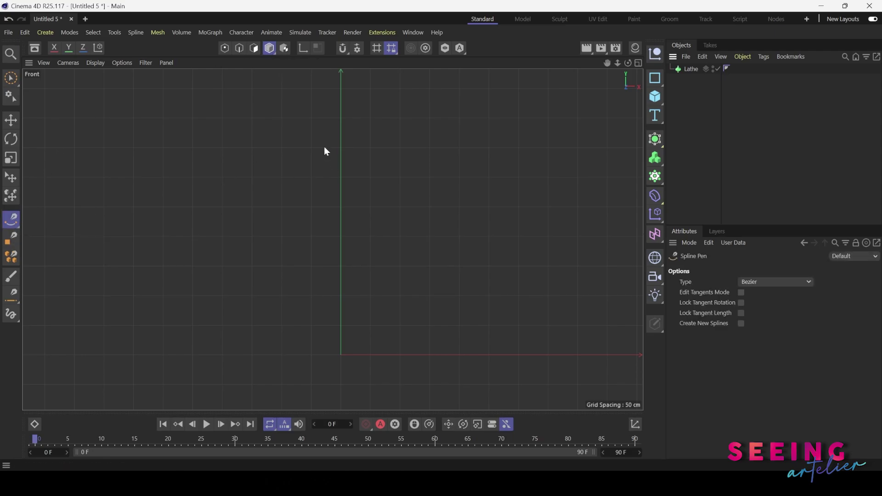
pyautogui.moveTo(321, 148); pyautogui.dragTo(310, 152)
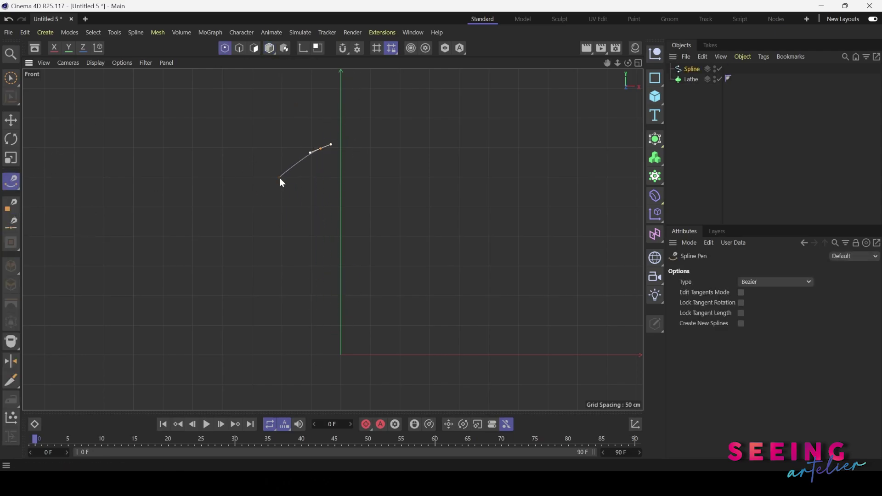
pyautogui.moveTo(286, 189); pyautogui.dragTo(285, 208)
pyautogui.moveTo(318, 238); pyautogui.dragTo(318, 248)
pyautogui.moveTo(233, 316); pyautogui.dragTo(232, 355)
pyautogui.moveTo(341, 378); pyautogui.dragTo(365, 379)
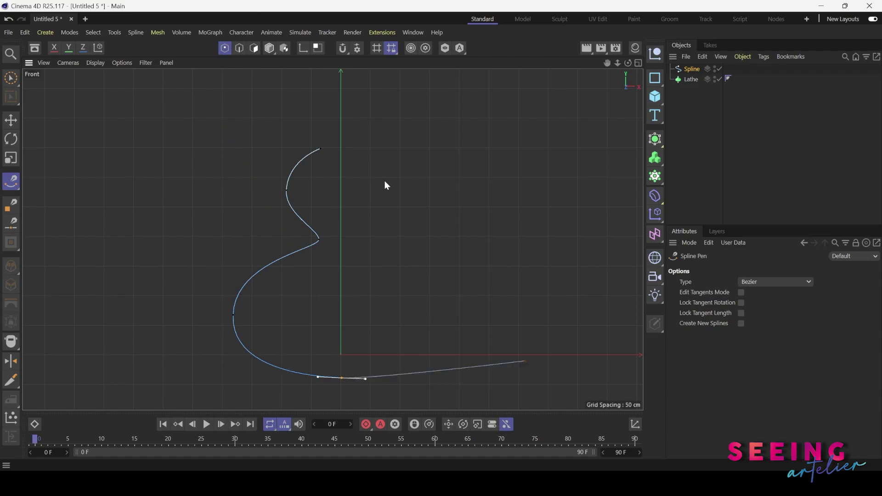
pyautogui.click(10, 121)
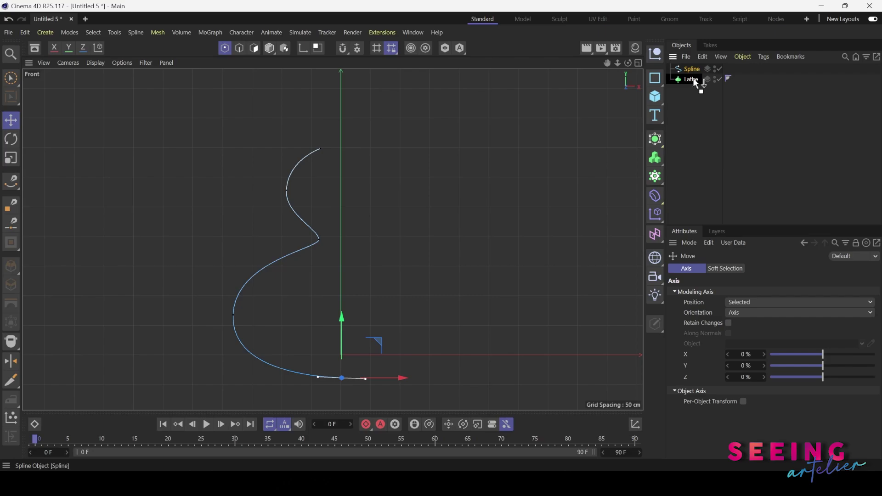
# Step: Make the vase spline a child of the lathe and inspect the revolved shape in the perspective view
pyautogui.moveTo(696, 82); pyautogui.dragTo(693, 81)
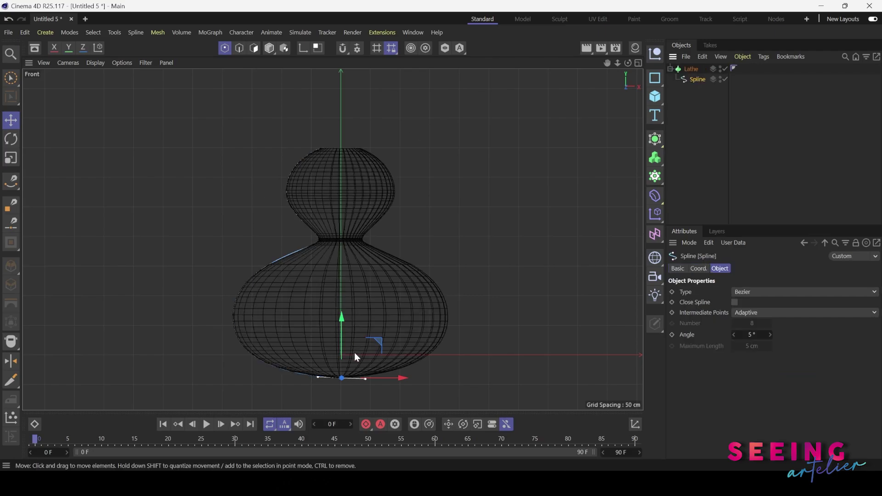
pyautogui.middleClick(188, 169)
pyautogui.middleClick(187, 168)
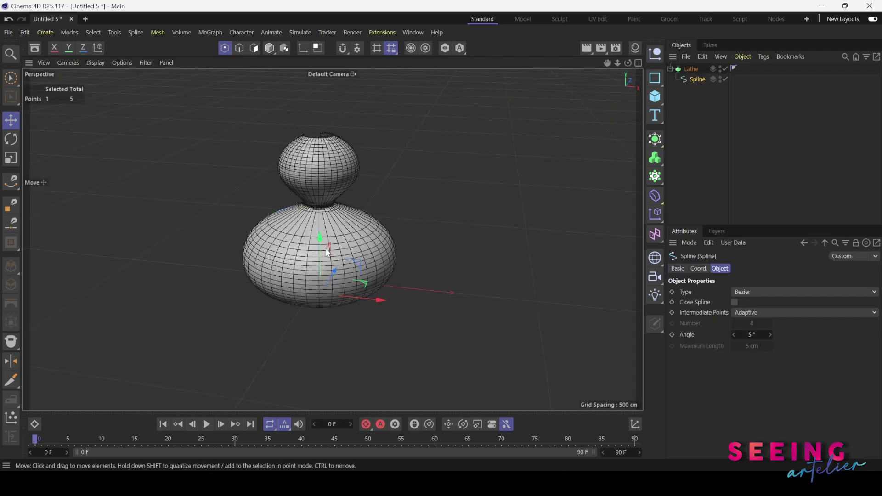
pyautogui.keyDown('alt'); pyautogui.moveTo(197, 296); pyautogui.dragTo(564, 223); pyautogui.keyUp('alt')
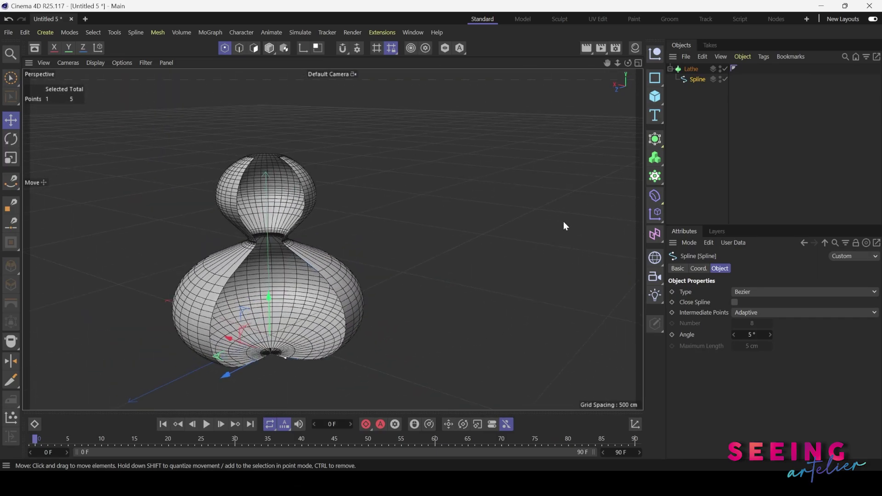
# Step: Set the lathe's rotation angle to the full 360° to close the vase surface
pyautogui.click(693, 71)
pyautogui.click(787, 269)
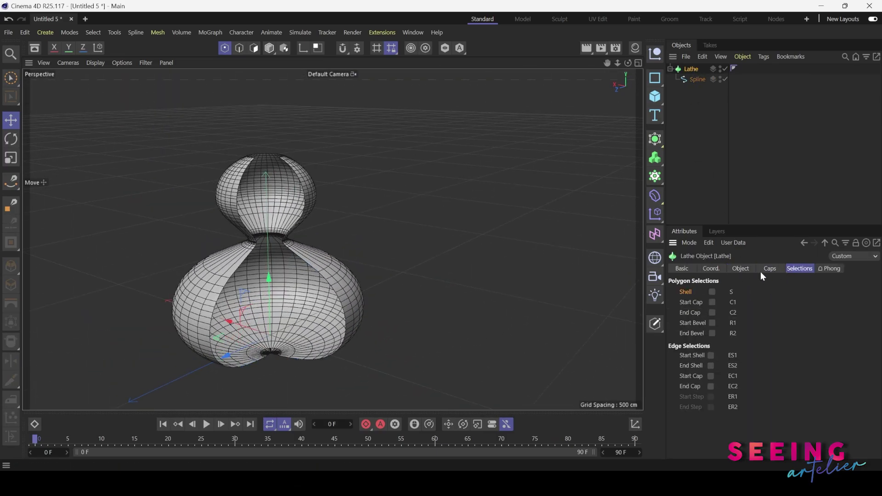
pyautogui.click(744, 269)
pyautogui.moveTo(857, 292); pyautogui.dragTo(878, 292)
pyautogui.keyDown('alt'); pyautogui.moveTo(264, 324); pyautogui.dragTo(205, 321); pyautogui.keyUp('alt')
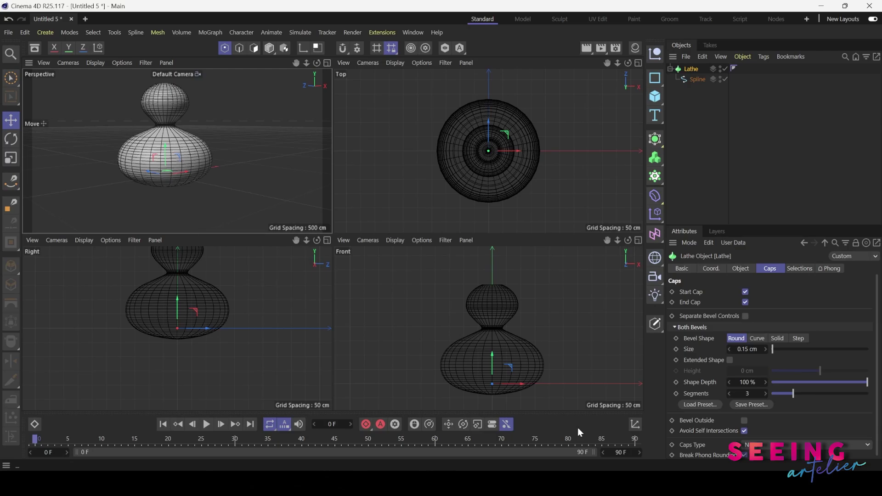
# Step: Switch to Illustrator and delete the thin single-line curve beside the double-walled pot outline in pot [Converted].ai
pyautogui.click(556, 482)
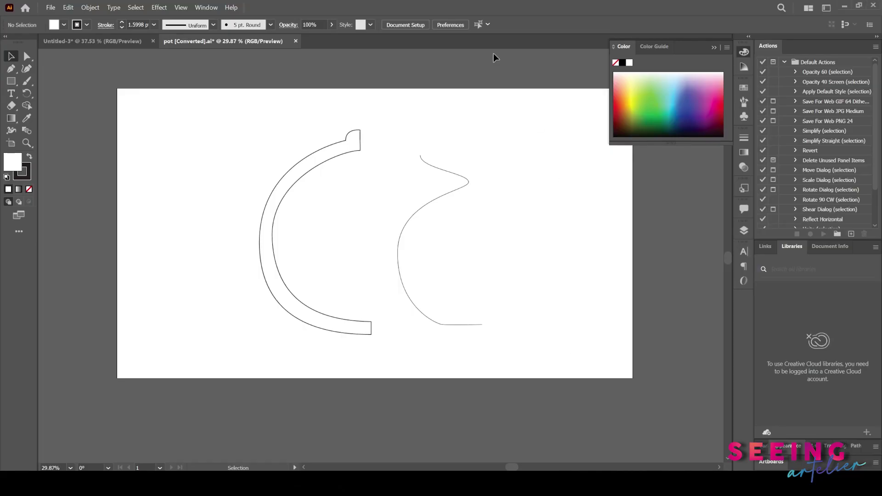
pyautogui.click(351, 178)
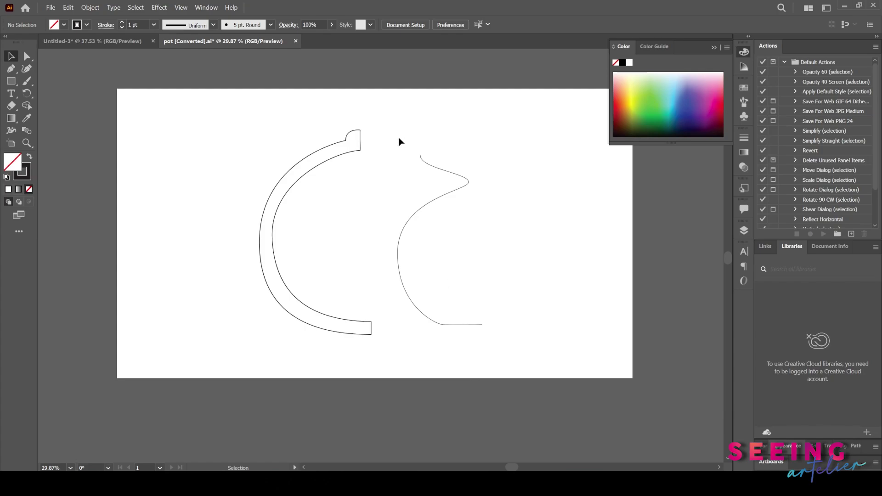
pyautogui.moveTo(399, 142); pyautogui.dragTo(490, 248)
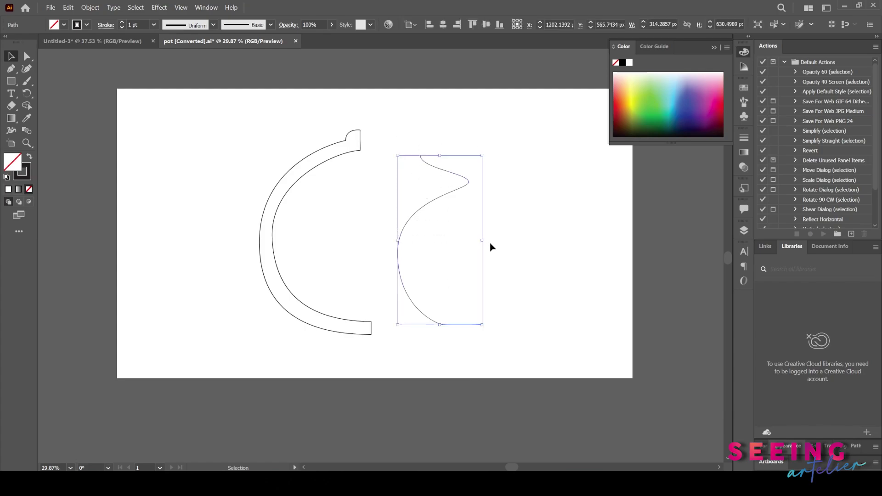
pyautogui.press('Delete')
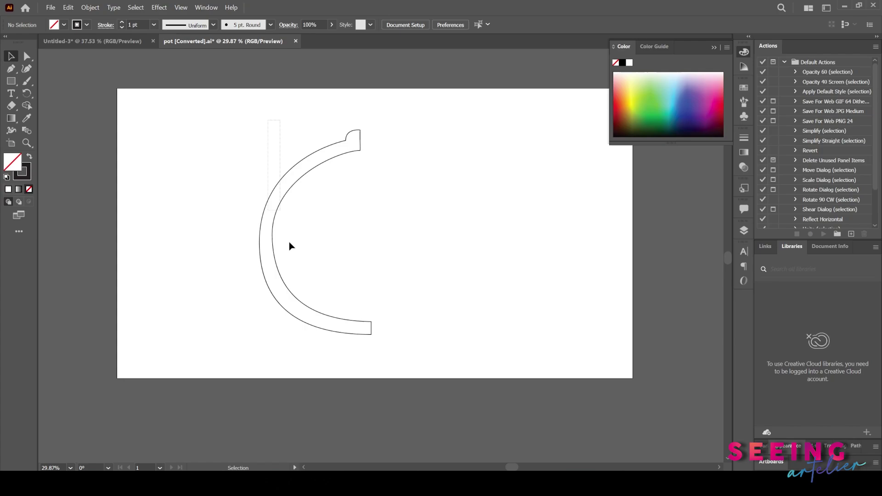
pyautogui.click(371, 323)
pyautogui.click(202, 171)
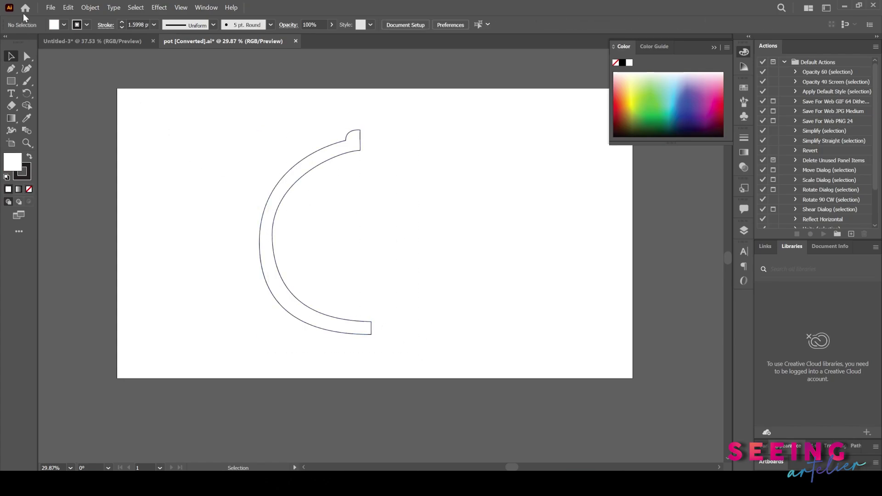
# Step: Save the pot outline as an Illustrator 8 file, replacing the existing pot [Converted].ai in the C4D folder
pyautogui.click(51, 8)
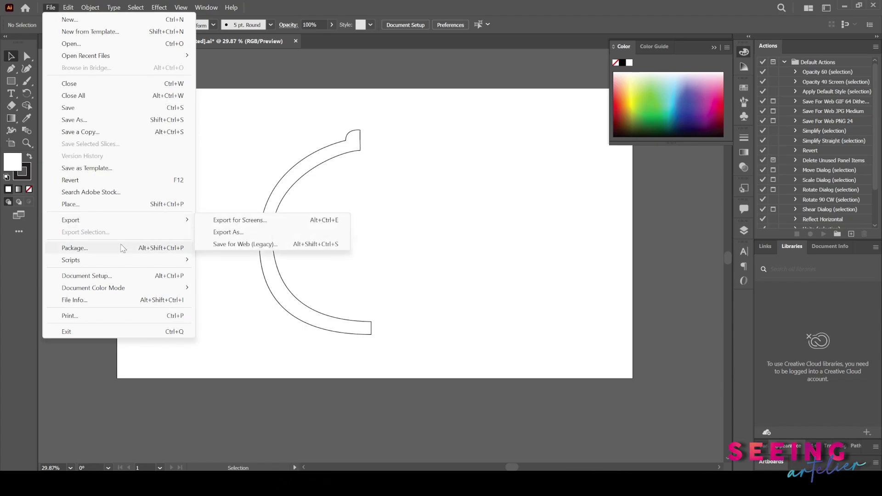
pyautogui.click(123, 121)
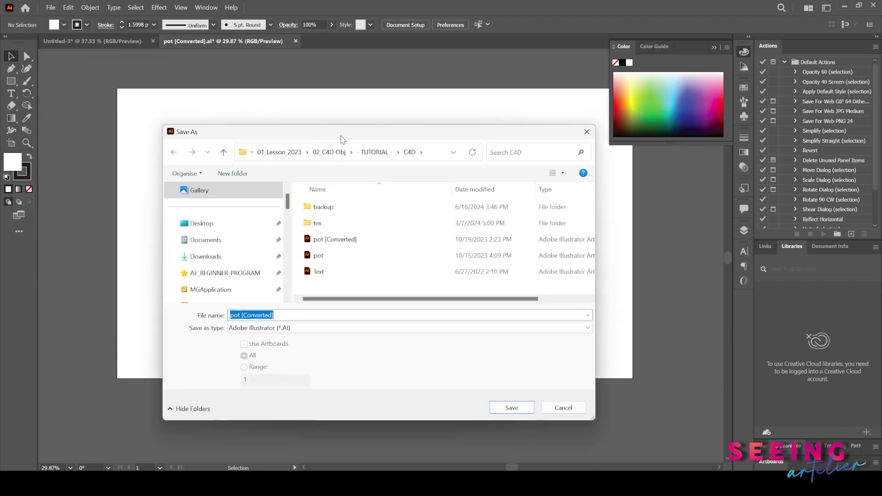
pyautogui.moveTo(341, 139); pyautogui.dragTo(376, 124)
pyautogui.click(378, 226)
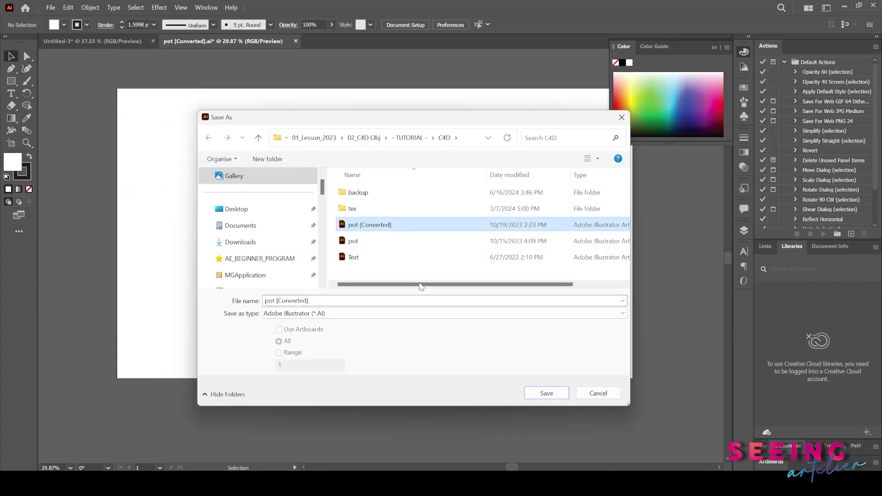
pyautogui.click(553, 395)
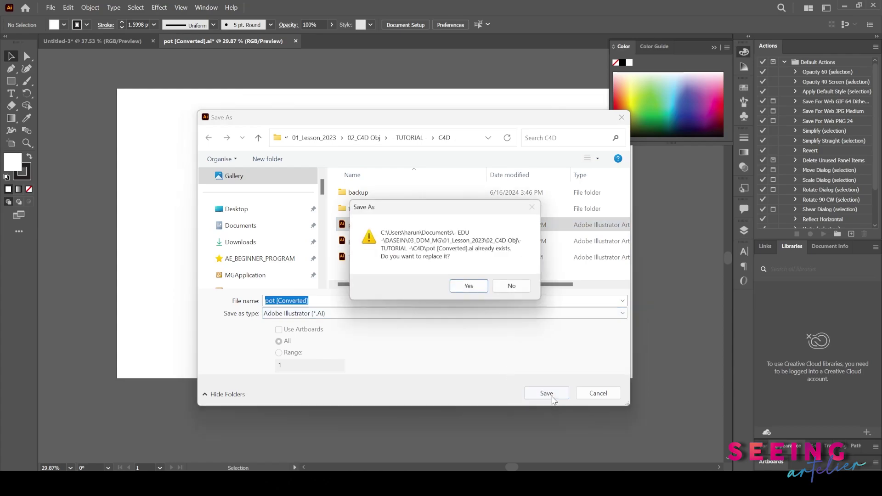
pyautogui.click(467, 286)
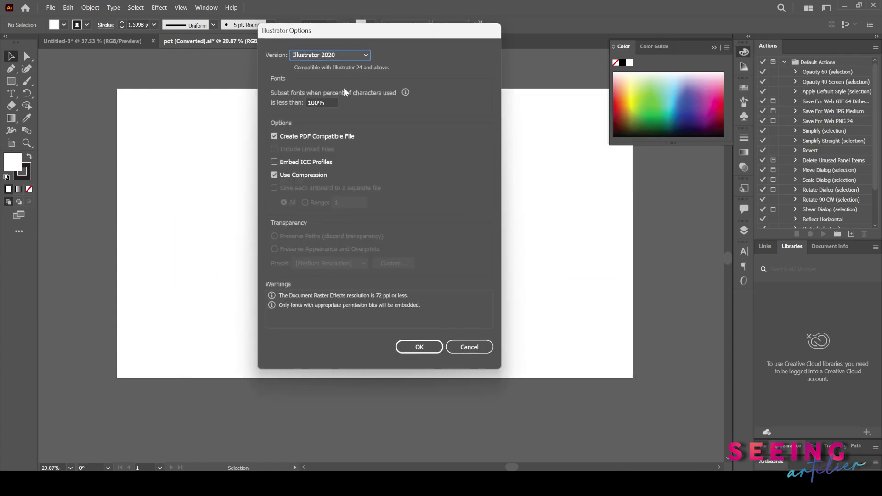
pyautogui.click(344, 56)
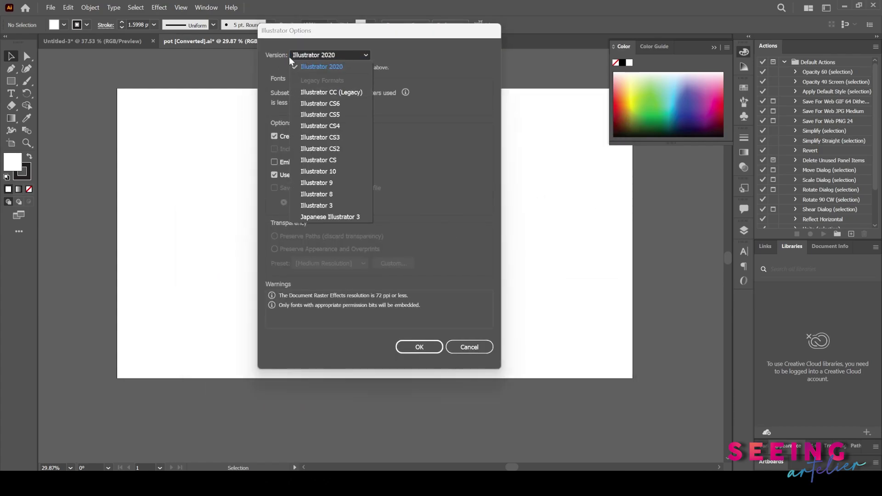
pyautogui.click(326, 196)
pyautogui.click(416, 335)
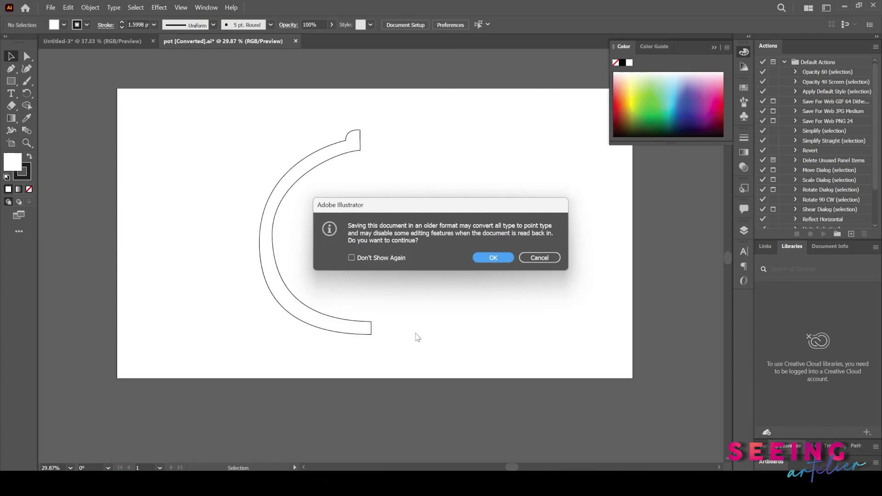
pyautogui.click(493, 258)
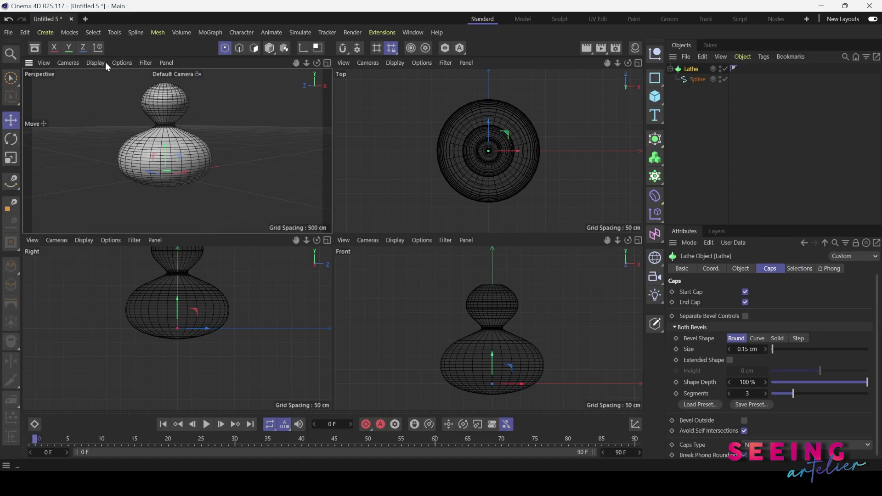
# Step: Switch to Cinema 4D and open pot [Converted].ai, importing at scale 1 centimetre with Connect Splines enabled
pyautogui.click(8, 33)
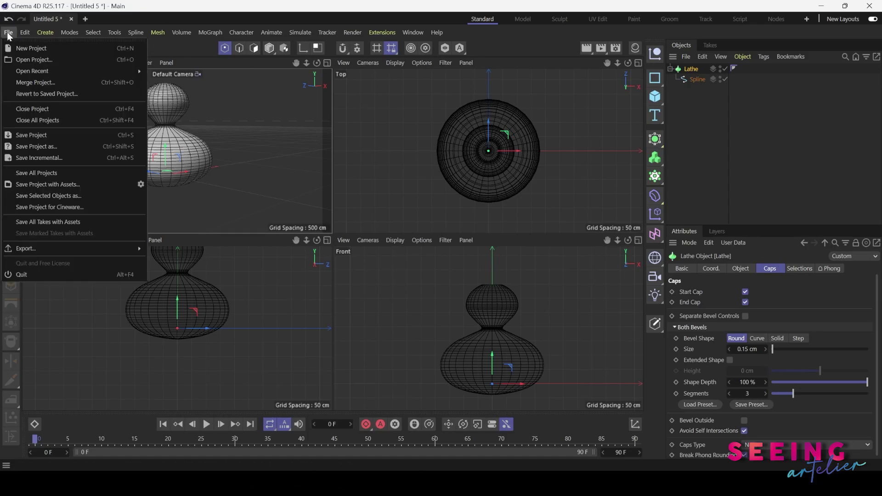
pyautogui.click(16, 59)
pyautogui.click(349, 189)
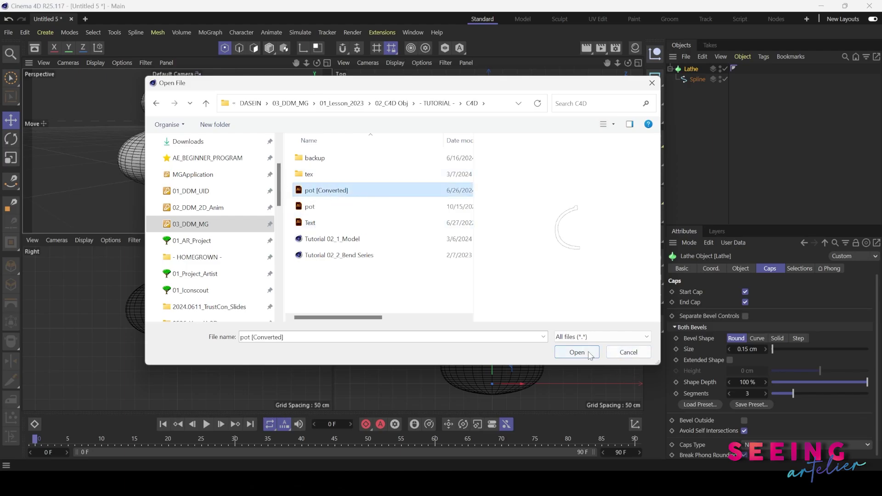
pyautogui.click(618, 354)
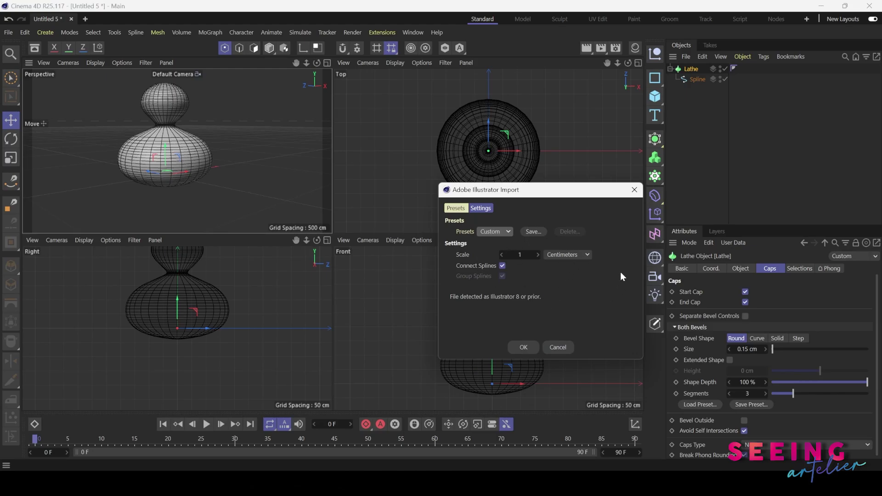
pyautogui.click(524, 347)
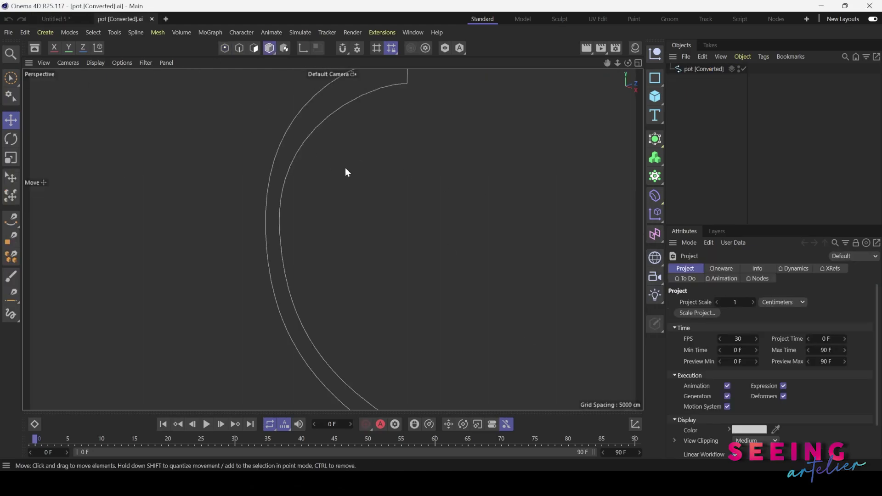
# Step: Copy the imported pot spline from pot [Converted].ai into the Untitled 5 project
pyautogui.keyDown('alt'); pyautogui.moveTo(346, 169); pyautogui.dragTo(335, 221); pyautogui.keyUp('alt')
pyautogui.click(675, 69)
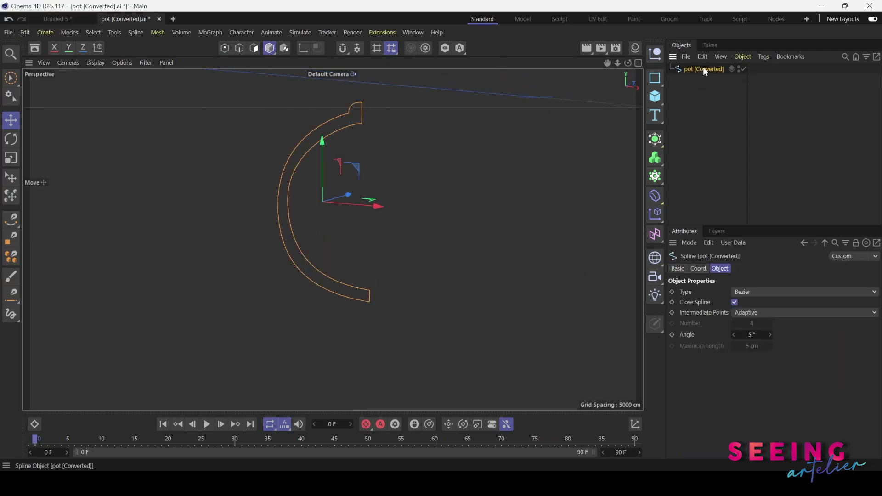
pyautogui.click(61, 16)
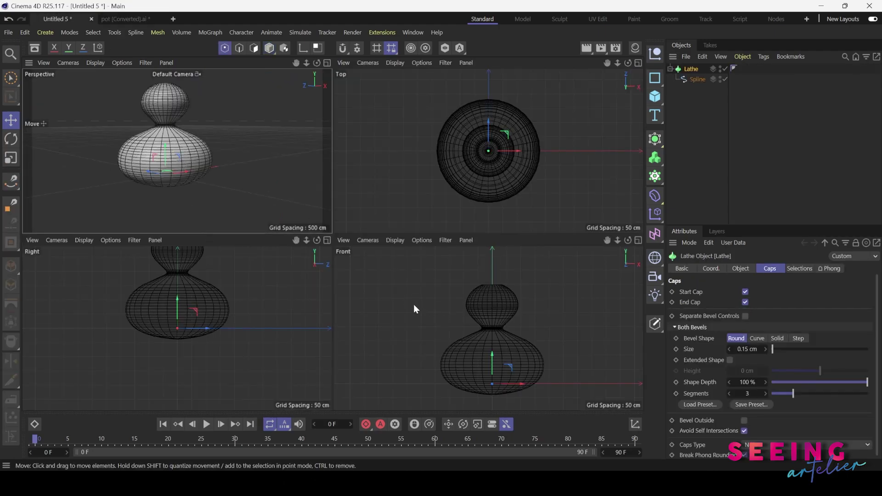
pyautogui.hotkey('ctrl', 'v')
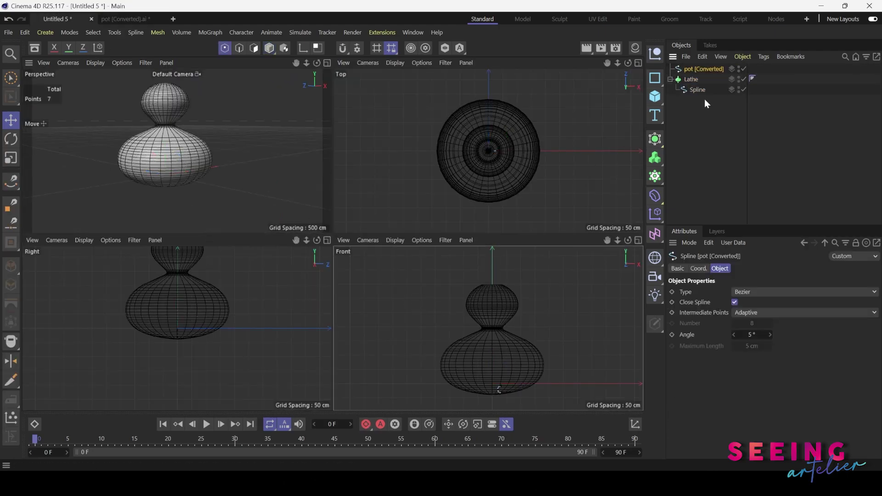
# Step: Make the pot spline the lathe's child in place of the vase spline, and delete the vase spline
pyautogui.moveTo(697, 69)
pyautogui.mouseDown()
pyautogui.moveTo(697, 85)
pyautogui.moveTo(697, 68)
pyautogui.mouseUp()
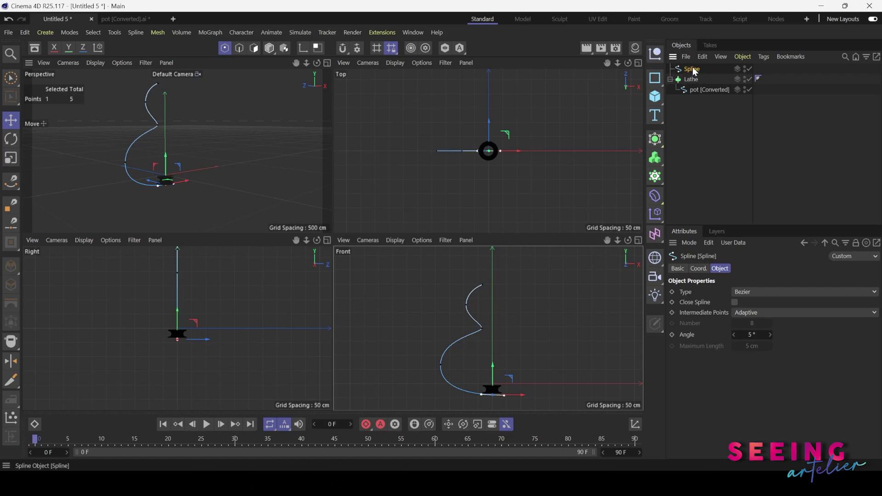
pyautogui.press('Delete')
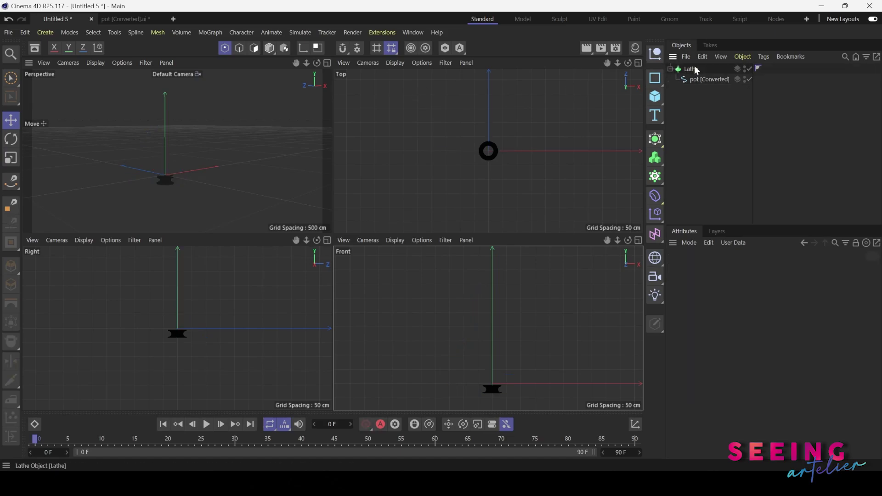
# Step: Set the pot spline's scale to 5 on X, Y and Z
pyautogui.click(716, 78)
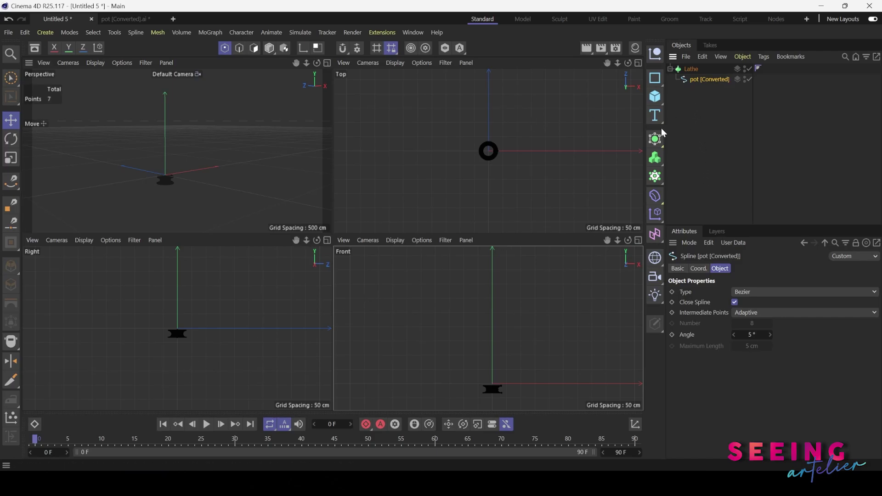
pyautogui.press('t')
pyautogui.click(698, 268)
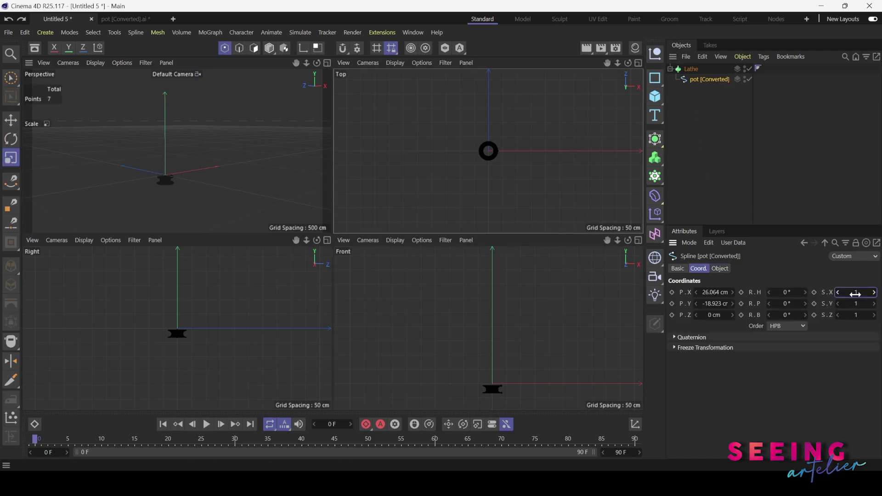
pyautogui.click(855, 292)
pyautogui.press('Return')
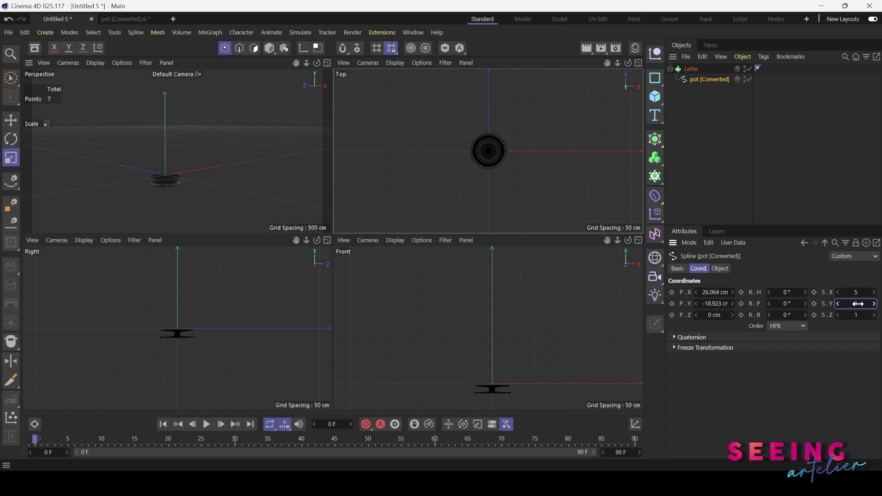
pyautogui.press('Return')
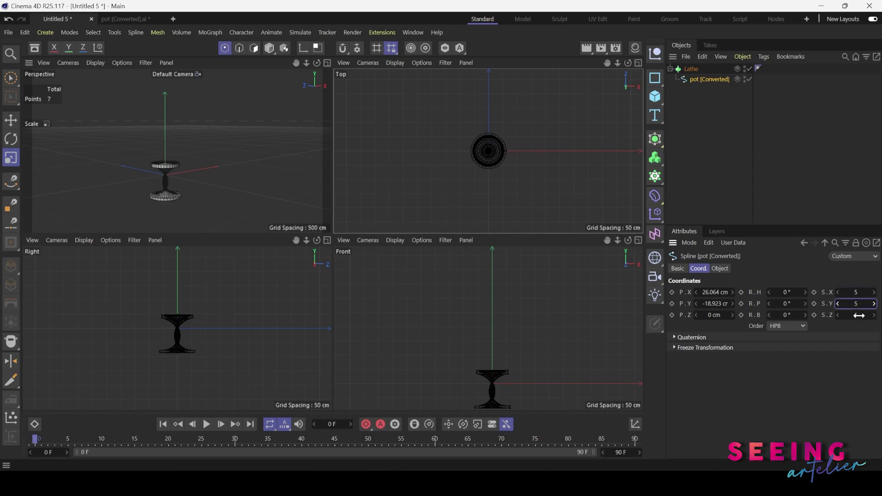
pyautogui.click(859, 315)
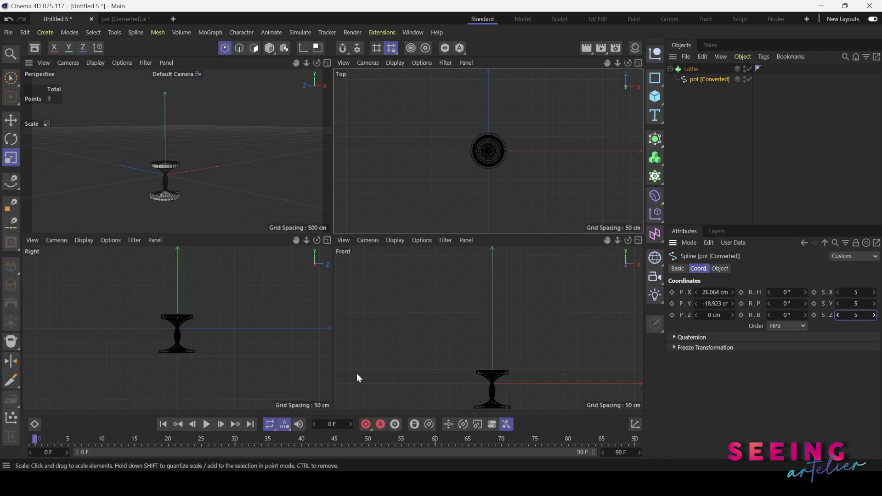
# Step: In Model mode, move the pot spline in the negative X direction past the lathe axis to form a rounded pot
pyautogui.click(719, 98)
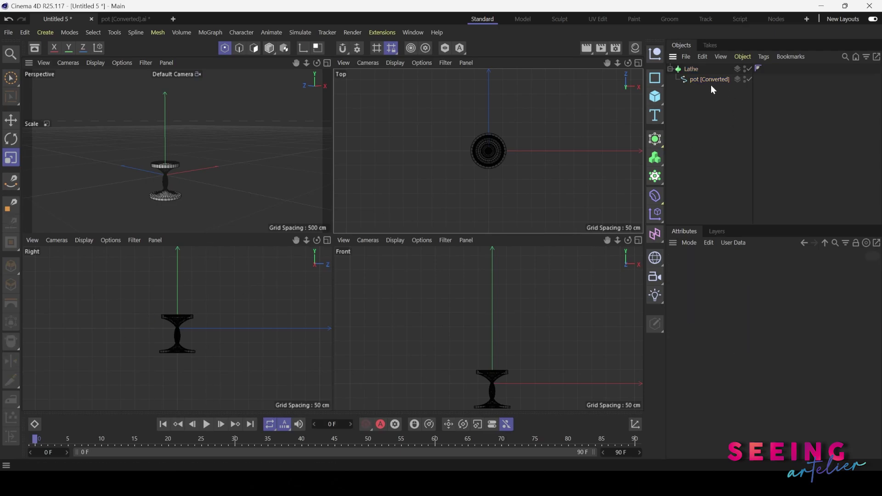
pyautogui.click(701, 81)
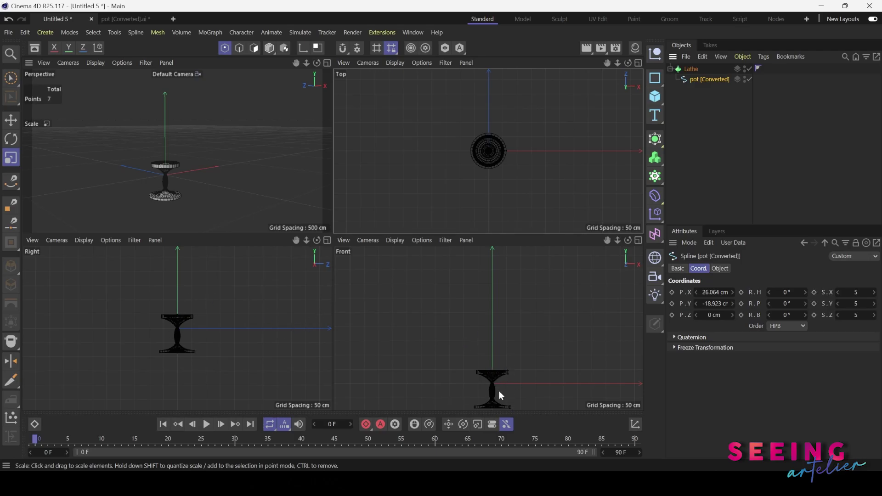
pyautogui.click(10, 122)
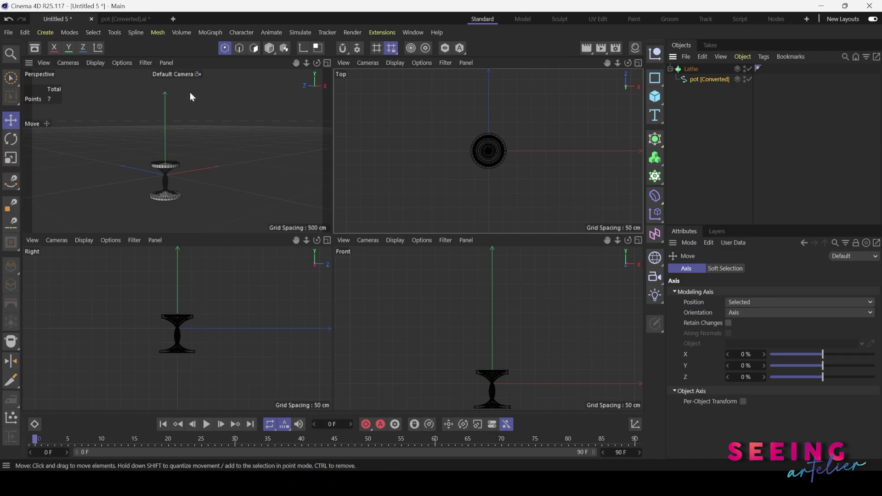
pyautogui.click(270, 48)
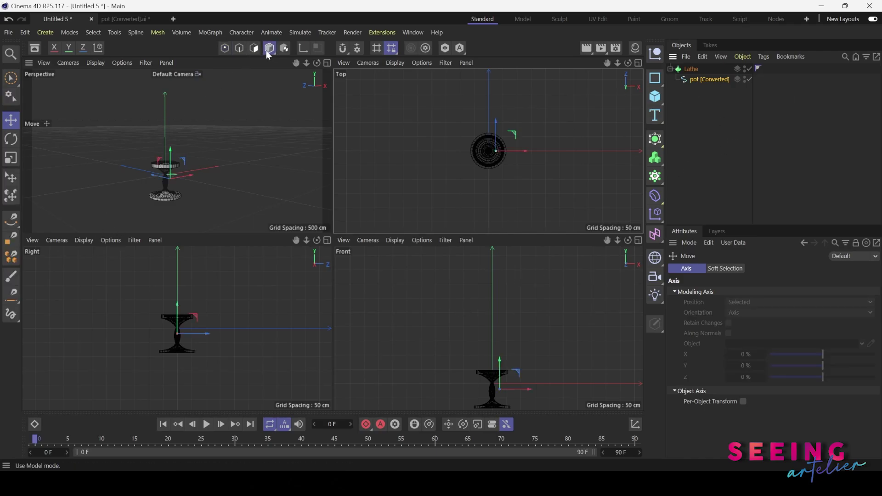
pyautogui.click(225, 48)
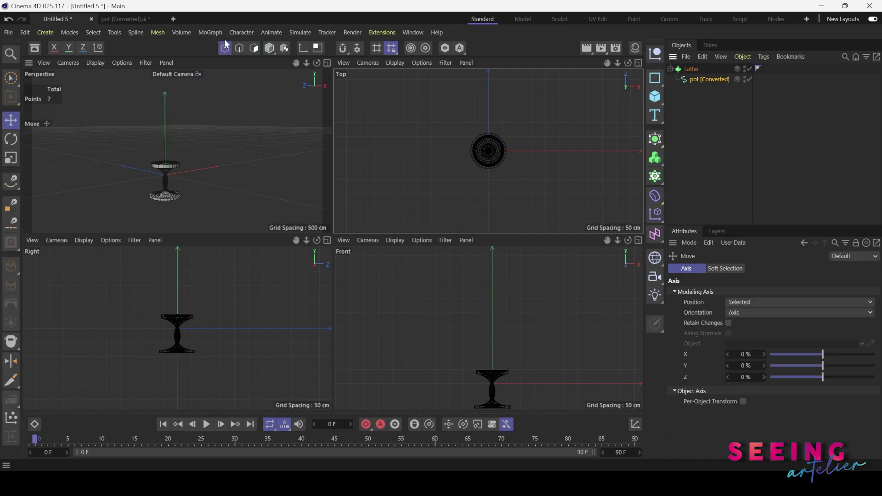
pyautogui.click(270, 48)
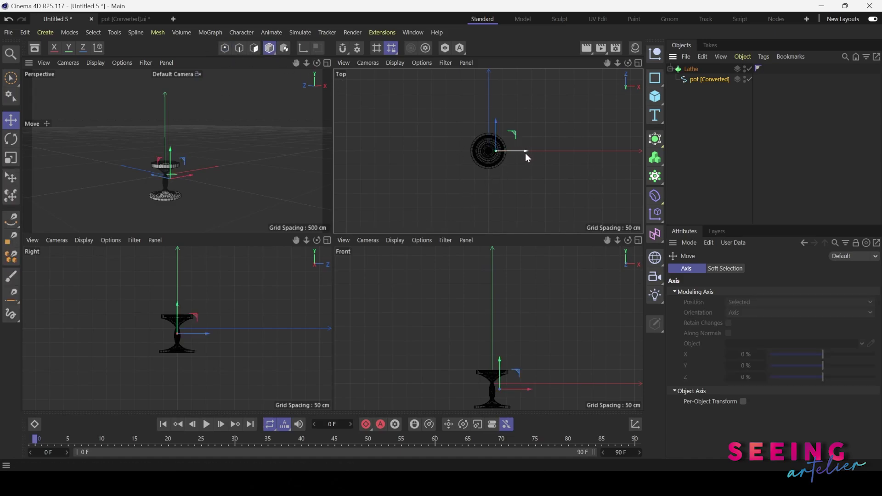
pyautogui.moveTo(526, 152)
pyautogui.mouseDown()
pyautogui.moveTo(557, 147)
pyautogui.moveTo(503, 159)
pyautogui.moveTo(511, 156)
pyautogui.mouseUp()
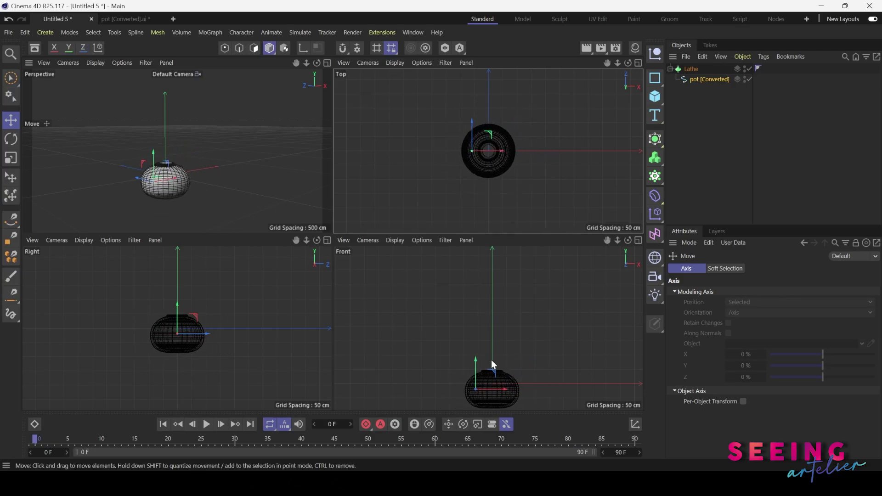
# Step: Move the pot spline back along X in the front view until its bottom end meets the lathe axis, closing the base hole
pyautogui.scroll(5, 491, 365)
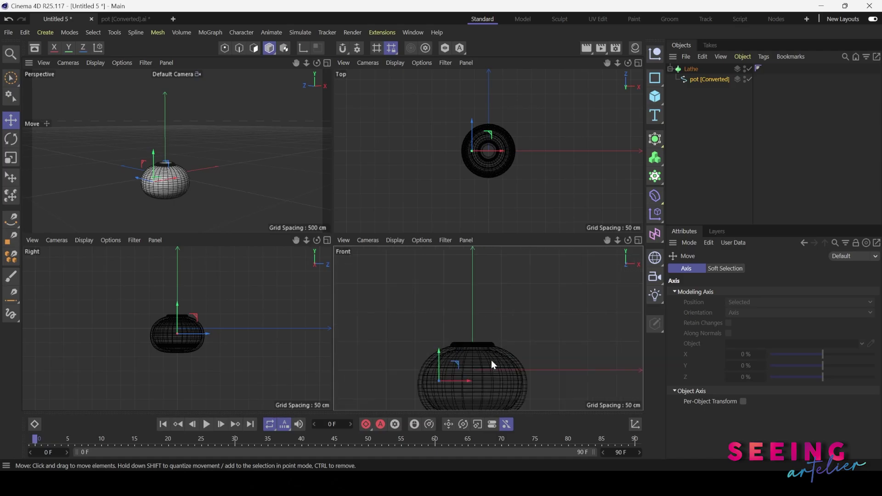
pyautogui.keyDown('alt'); pyautogui.moveTo(491, 360); pyautogui.dragTo(483, 311, button='middle'); pyautogui.keyUp('alt')
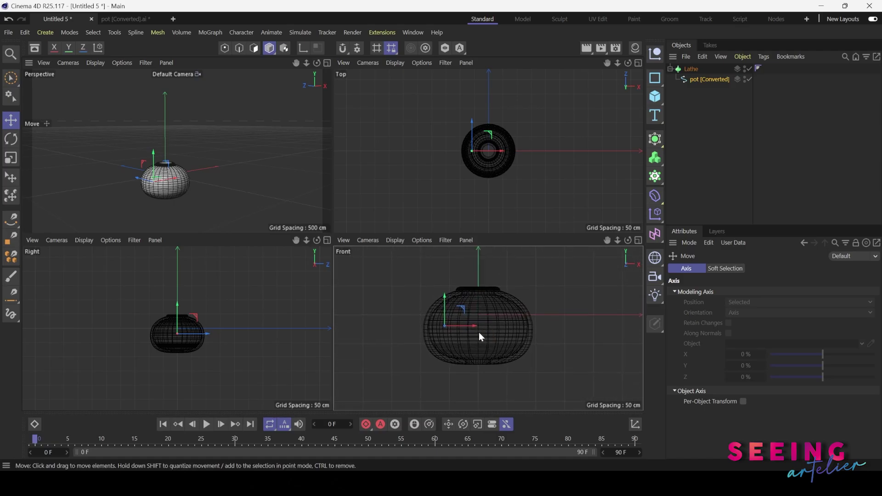
pyautogui.moveTo(466, 326); pyautogui.dragTo(474, 325)
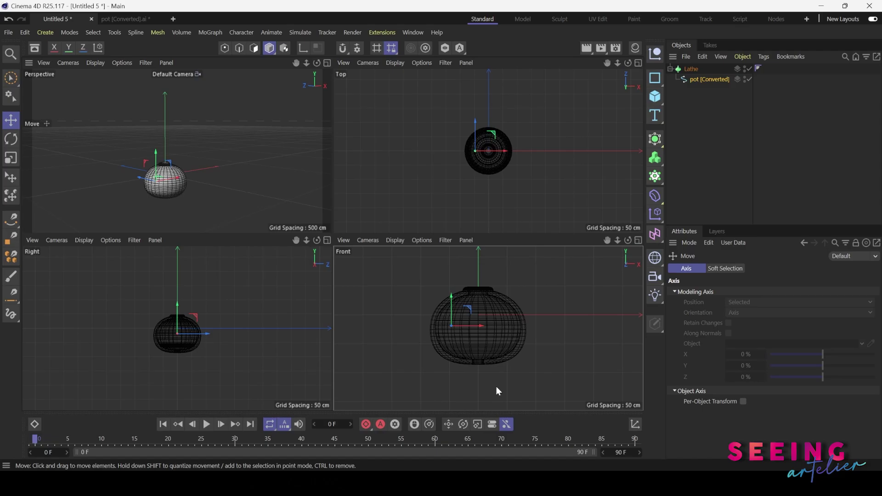
pyautogui.scroll(8, 496, 391)
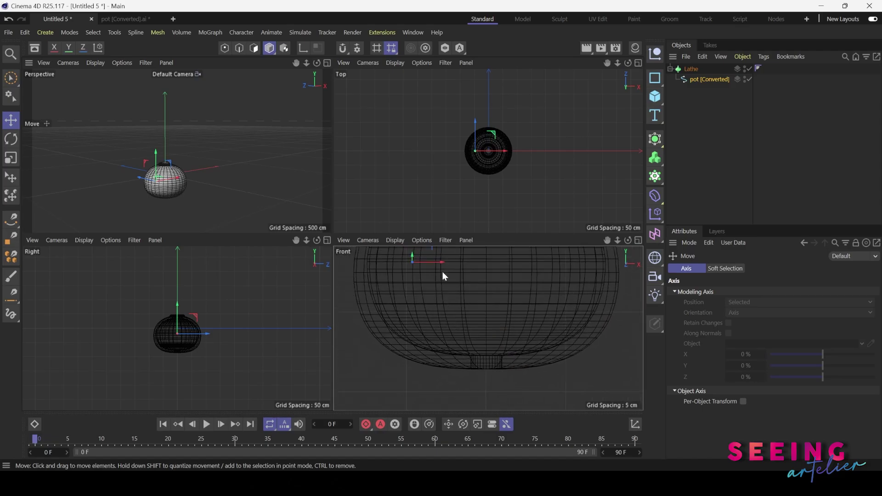
pyautogui.moveTo(442, 262); pyautogui.dragTo(458, 263)
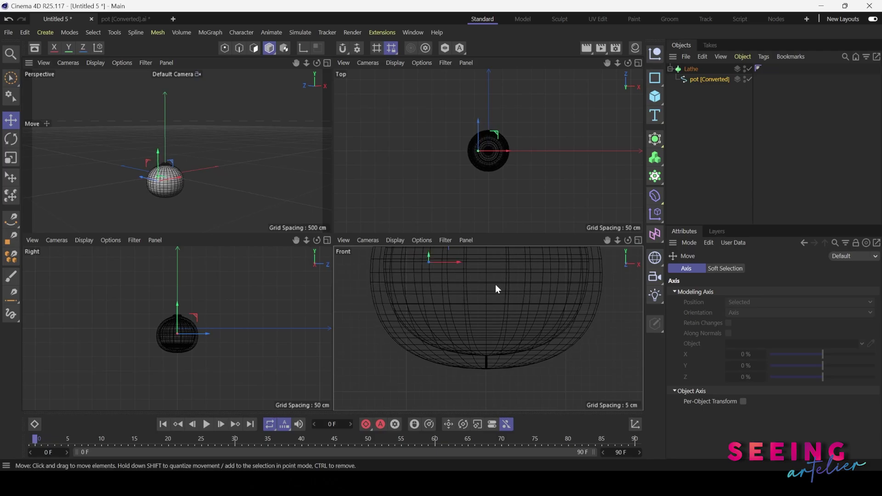
pyautogui.scroll(-8, 501, 287)
pyautogui.moveTo(508, 293); pyautogui.dragTo(486, 356, button='middle')
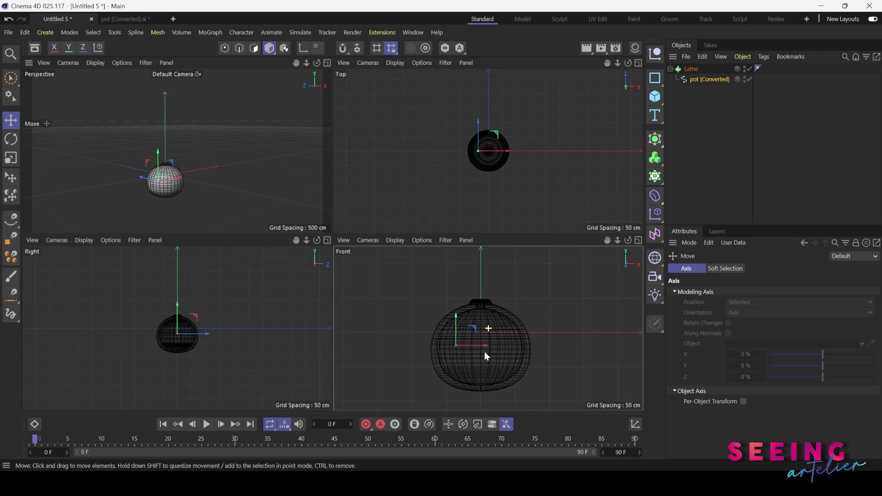
# Step: Examine the pot in an enlarged perspective view, looking closely at the neck opening, its interior and the outer body
pyautogui.middleClick(205, 176)
pyautogui.scroll(5, 330, 312)
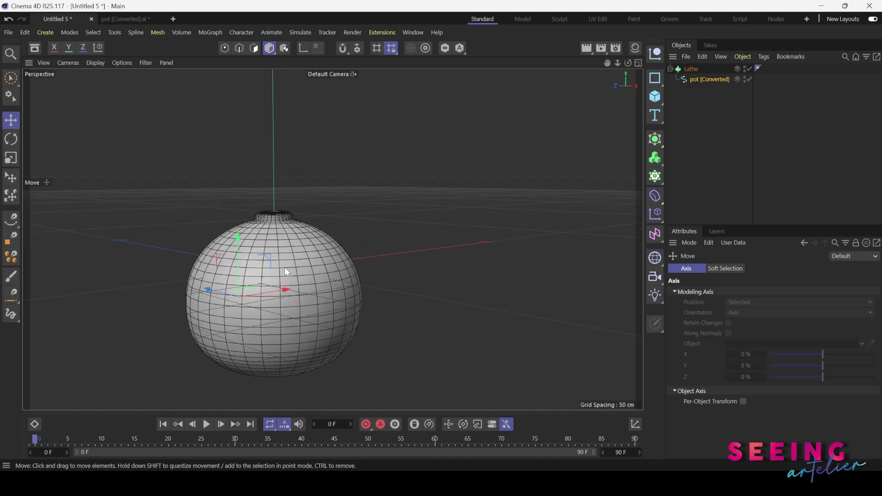
pyautogui.keyDown('alt'); pyautogui.moveTo(285, 267); pyautogui.dragTo(355, 278); pyautogui.keyUp('alt')
pyautogui.scroll(5, 368, 248)
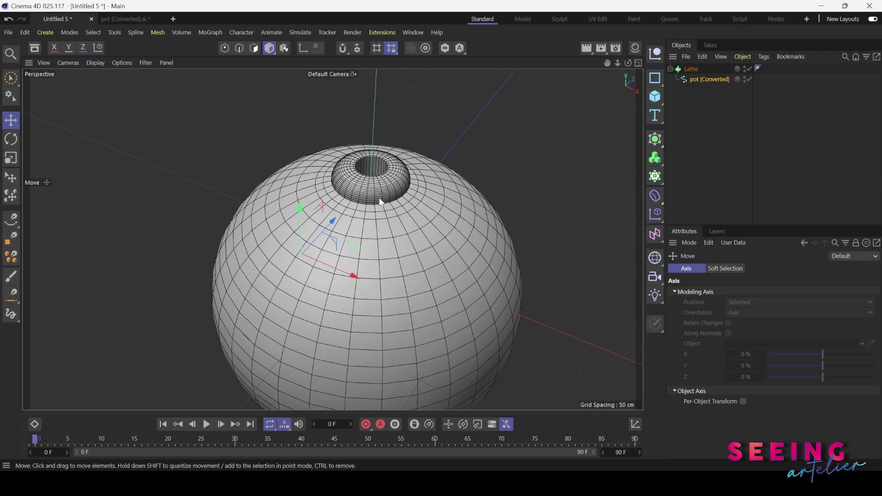
pyautogui.scroll(10, 379, 198)
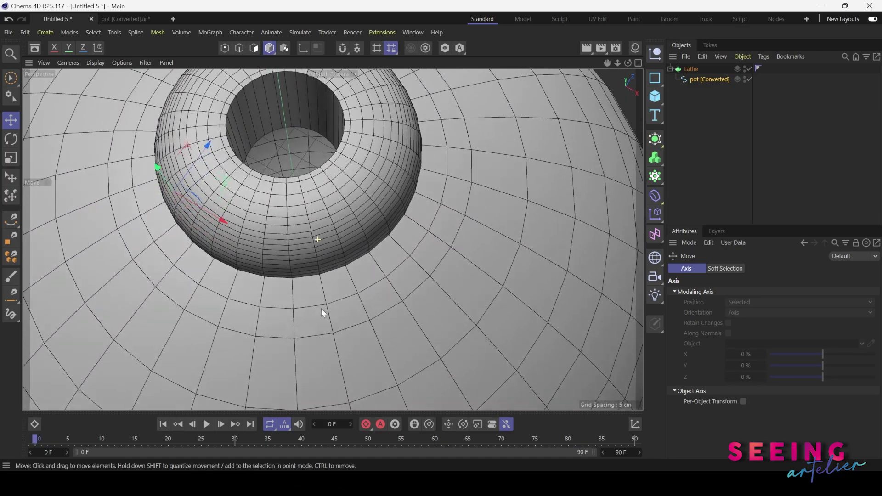
pyautogui.keyDown('alt'); pyautogui.moveTo(322, 308); pyautogui.dragTo(290, 278); pyautogui.keyUp('alt')
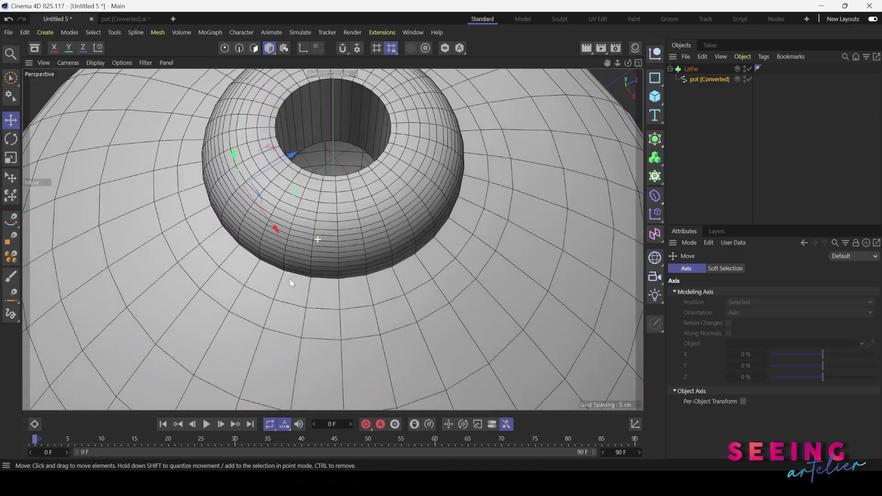
pyautogui.scroll(-10, 323, 216)
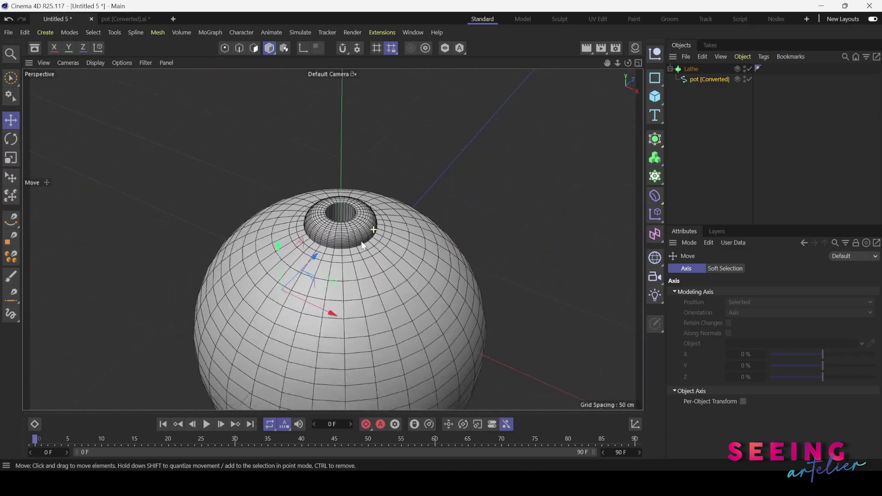
pyautogui.keyDown('alt'); pyautogui.moveTo(362, 246); pyautogui.dragTo(389, 224); pyautogui.keyUp('alt')
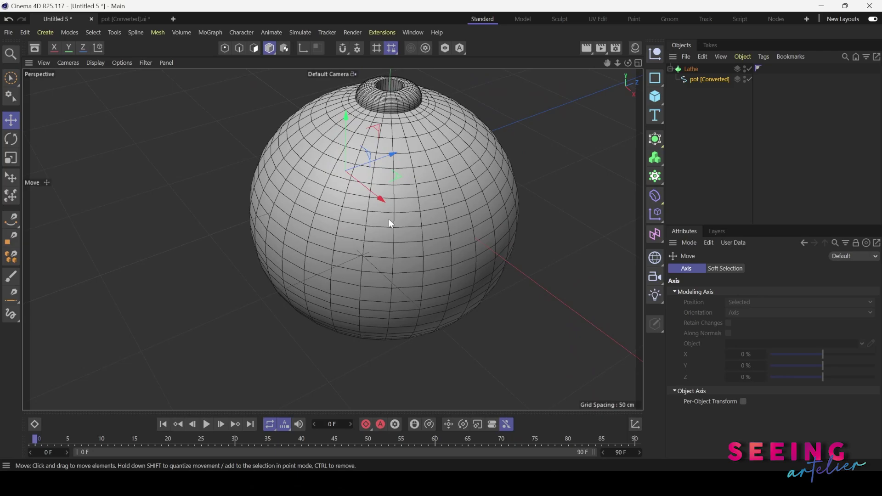
pyautogui.scroll(-5, 389, 219)
# Step: Reduce the lathe's angle to 106° and inspect the cut-open pot's wall profile
pyautogui.click(697, 70)
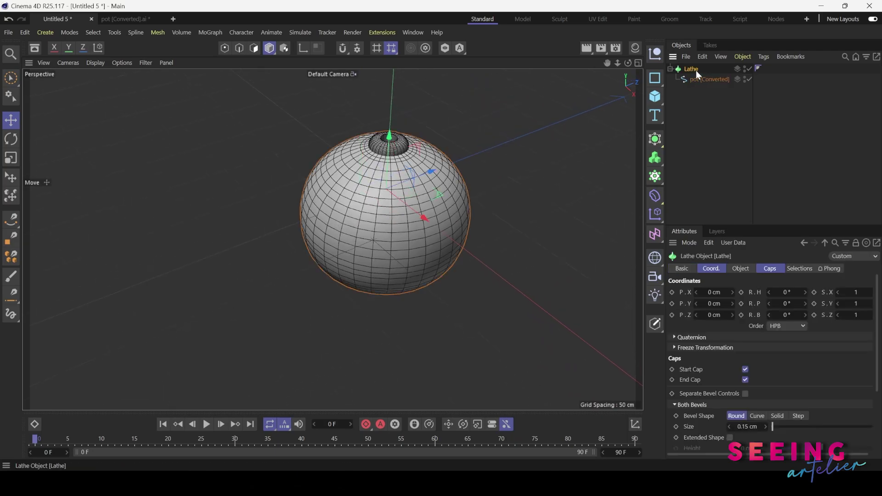
pyautogui.click(779, 268)
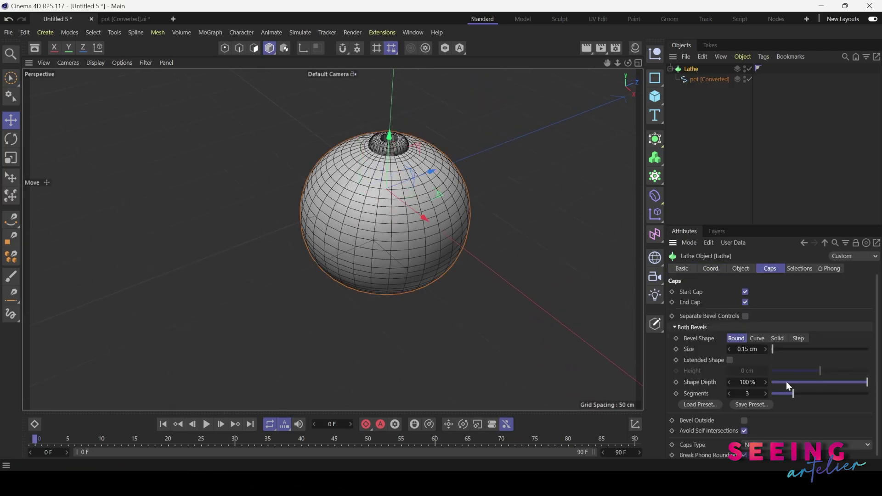
pyautogui.click(799, 269)
pyautogui.click(740, 269)
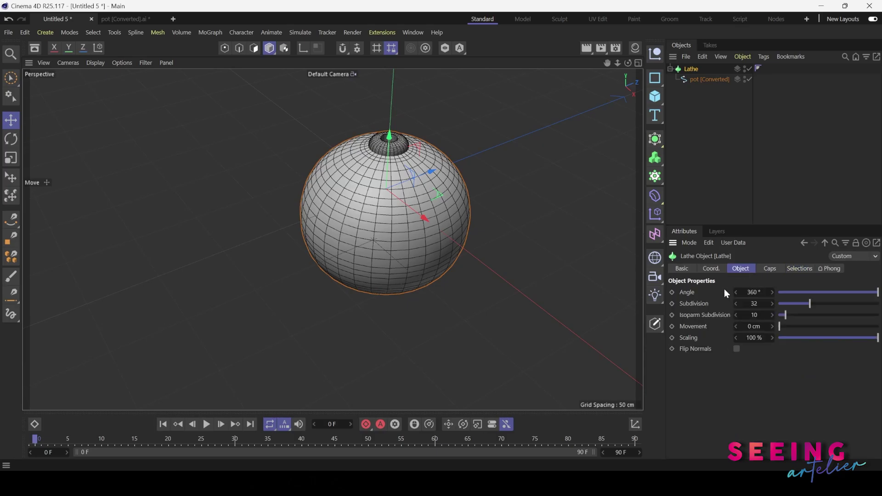
pyautogui.moveTo(857, 298); pyautogui.dragTo(807, 295)
pyautogui.keyDown('alt'); pyautogui.moveTo(420, 304); pyautogui.dragTo(233, 249); pyautogui.keyUp('alt')
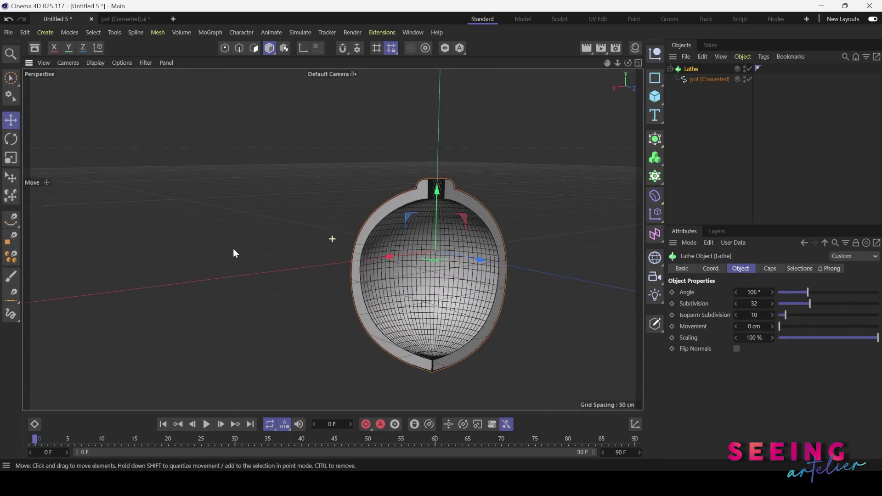
pyautogui.keyDown('alt'); pyautogui.moveTo(410, 280); pyautogui.dragTo(345, 220, button='middle'); pyautogui.keyUp('alt')
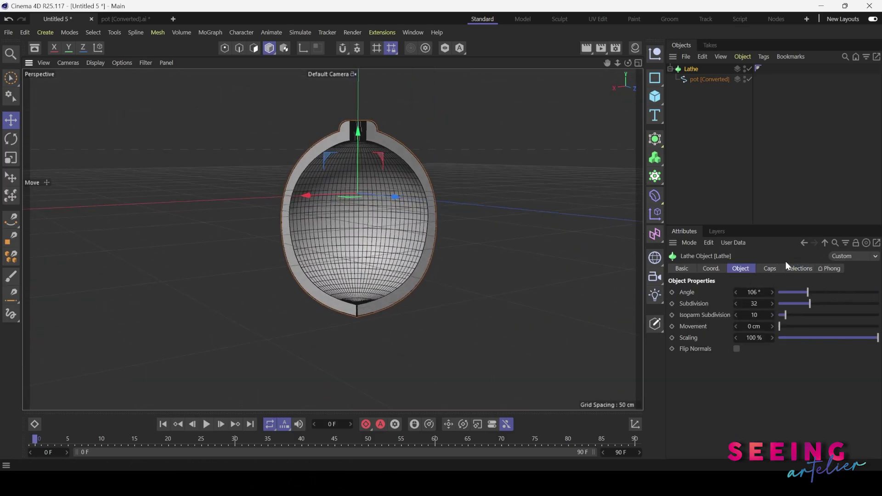
# Step: Give the lathe's caps a round bevel with a size of 2.76 cm and 14 segments
pyautogui.click(770, 268)
pyautogui.moveTo(748, 349); pyautogui.dragTo(776, 349)
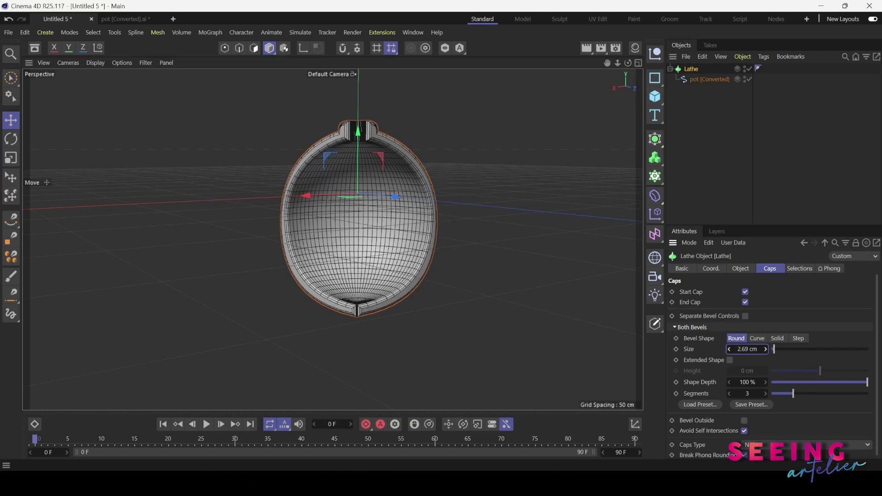
pyautogui.scroll(5, 296, 217)
pyautogui.keyDown('alt'); pyautogui.moveTo(296, 216); pyautogui.dragTo(345, 175); pyautogui.keyUp('alt')
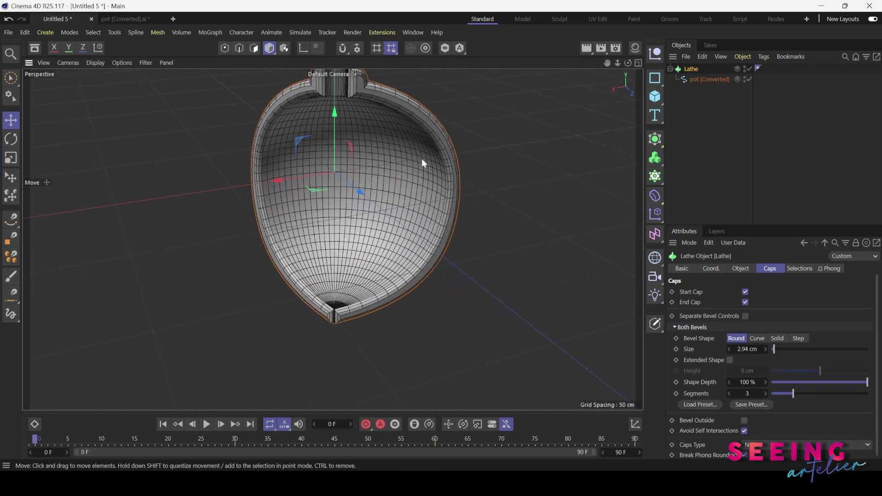
pyautogui.keyDown('alt'); pyautogui.moveTo(423, 164); pyautogui.dragTo(288, 230); pyautogui.keyUp('alt')
pyautogui.keyDown('alt'); pyautogui.moveTo(289, 229); pyautogui.dragTo(382, 224, button='right'); pyautogui.keyUp('alt')
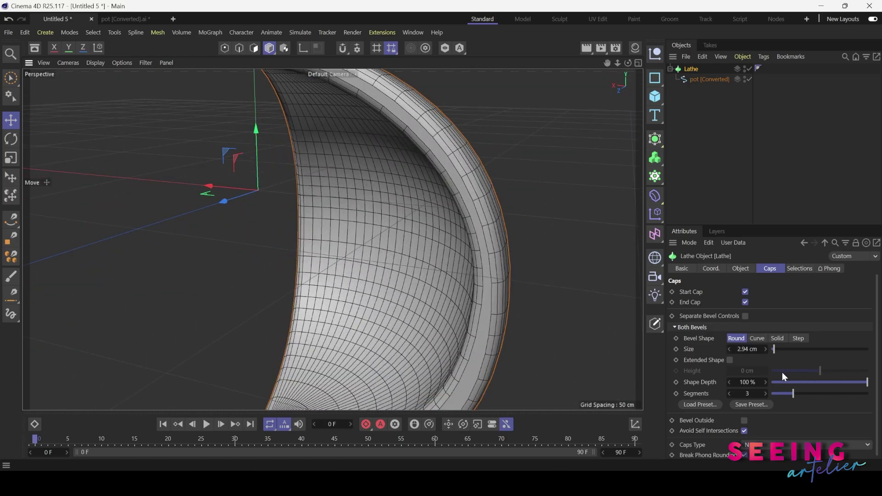
pyautogui.moveTo(748, 349); pyautogui.dragTo(776, 393)
# Step: Switch the perspective view to Quick Shading without wireframe lines and view the bevelled edges of the pot
pyautogui.scroll(-5, 354, 283)
pyautogui.keyDown('alt'); pyautogui.moveTo(355, 283); pyautogui.dragTo(435, 281); pyautogui.keyUp('alt')
pyautogui.click(95, 62)
pyautogui.click(110, 105)
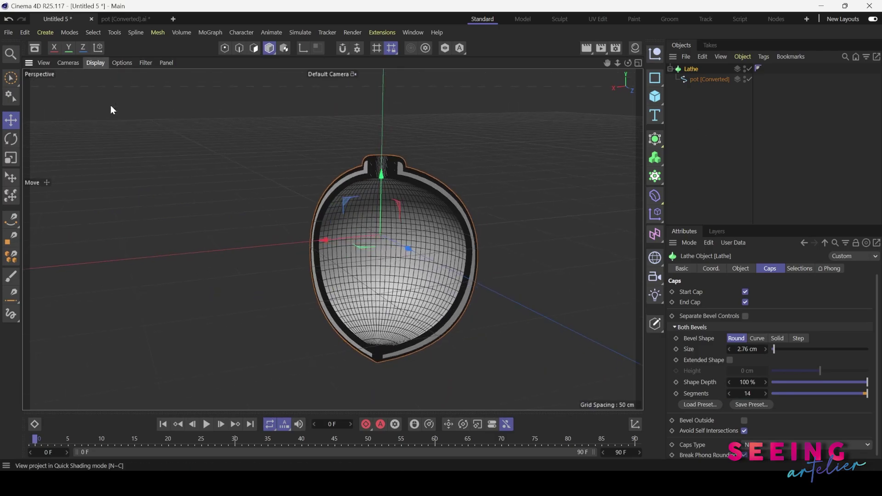
pyautogui.click(111, 105)
pyautogui.moveTo(328, 255)
pyautogui.keyDown('alt'); pyautogui.mouseDown()
pyautogui.moveTo(223, 249)
pyautogui.moveTo(381, 255)
pyautogui.mouseUp(); pyautogui.keyUp('alt')
pyautogui.click(382, 255)
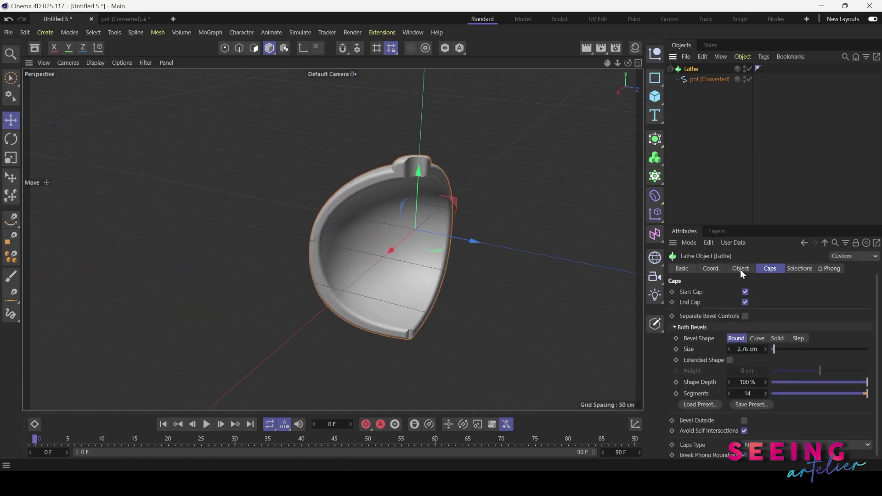
# Step: Set the lathe's angle back to 360° to close the pot and view it all around
pyautogui.click(741, 268)
pyautogui.moveTo(808, 292); pyautogui.dragTo(871, 293)
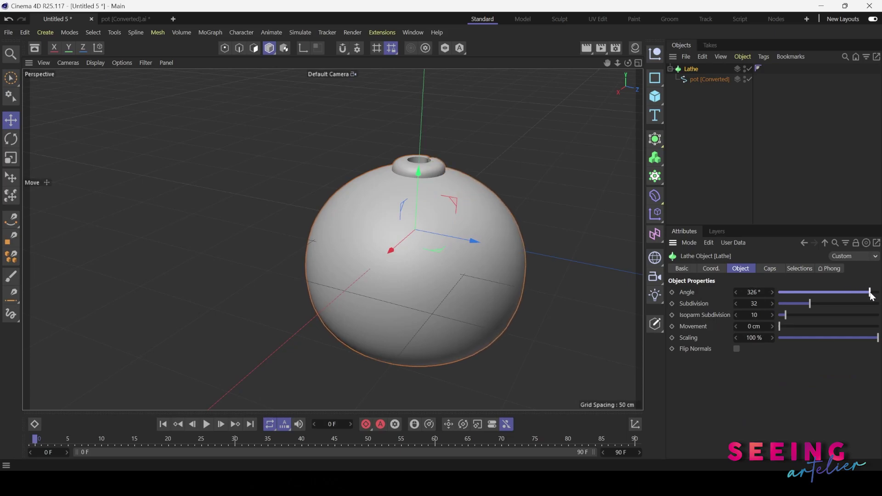
pyautogui.keyDown('alt'); pyautogui.moveTo(607, 271); pyautogui.dragTo(363, 229); pyautogui.keyUp('alt')
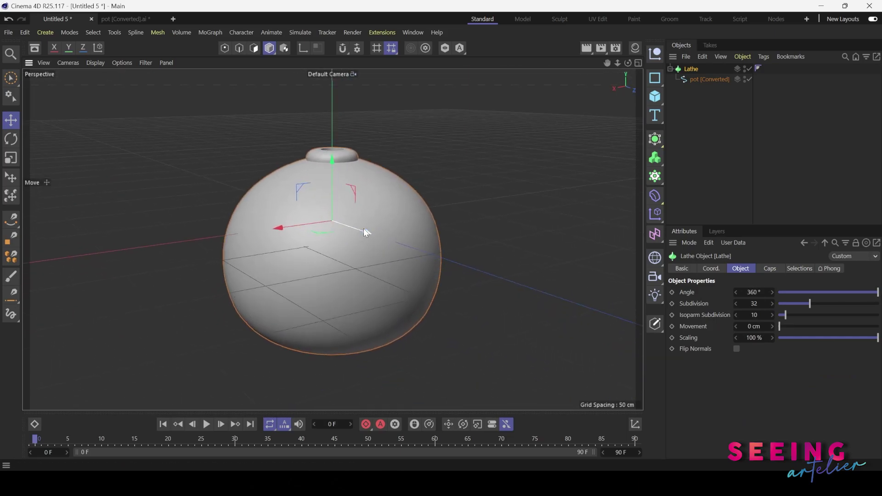